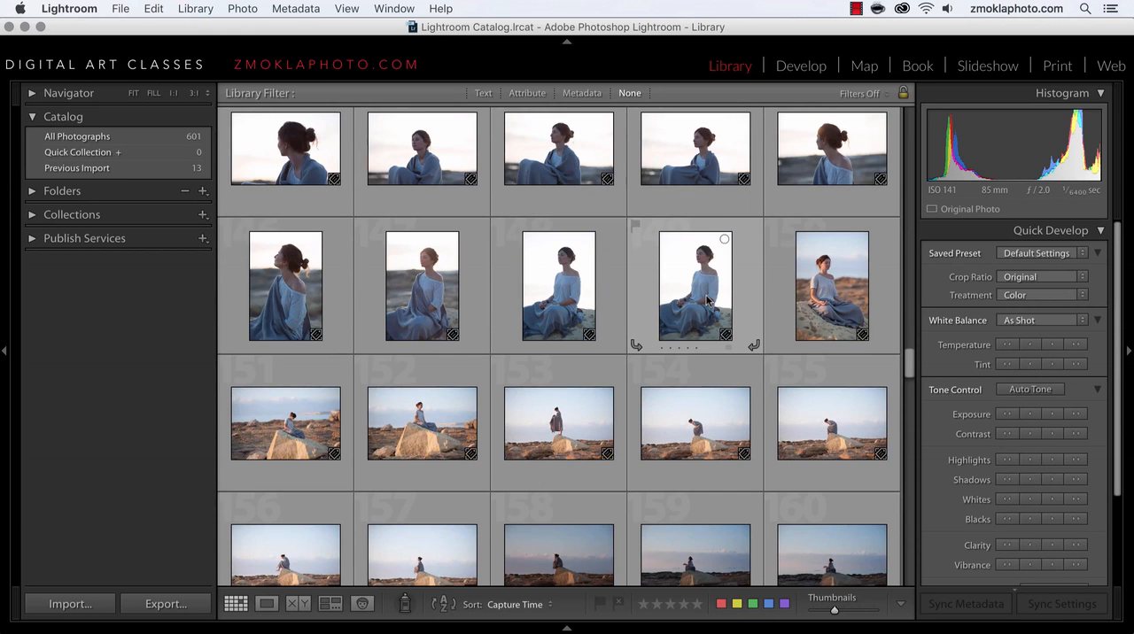
# Step: Open photo 123 in Loupe view, zoom it to Fill, and browse the neighbouring shots, ending on photo 124
pyautogui.scroll(5, 707, 301)
pyautogui.scroll(6, 707, 302)
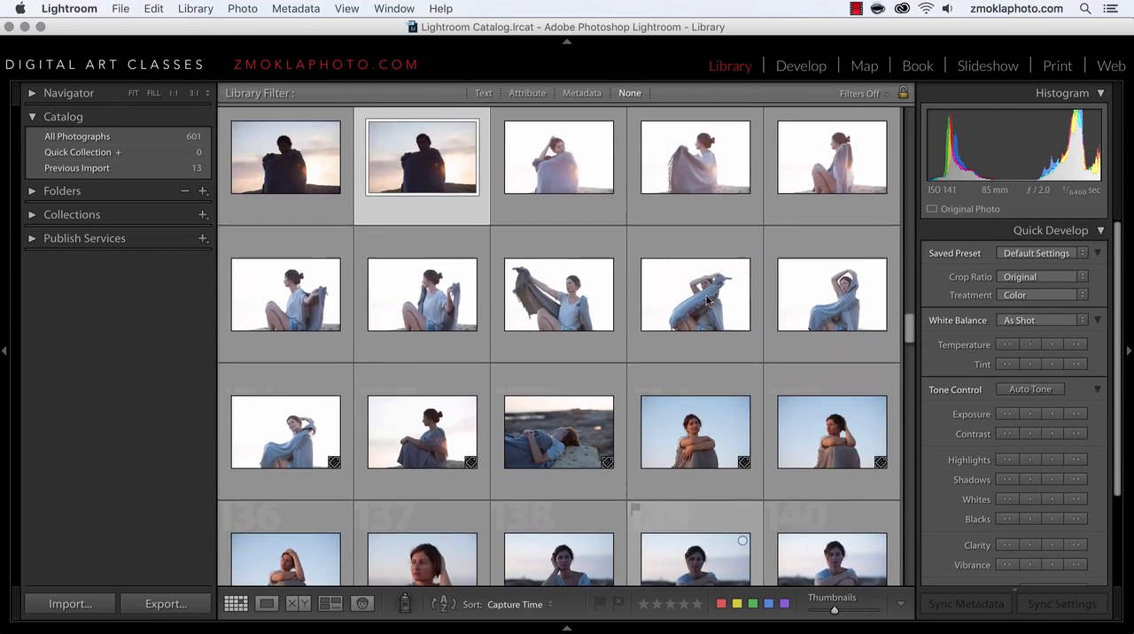
pyautogui.scroll(-1, 706, 302)
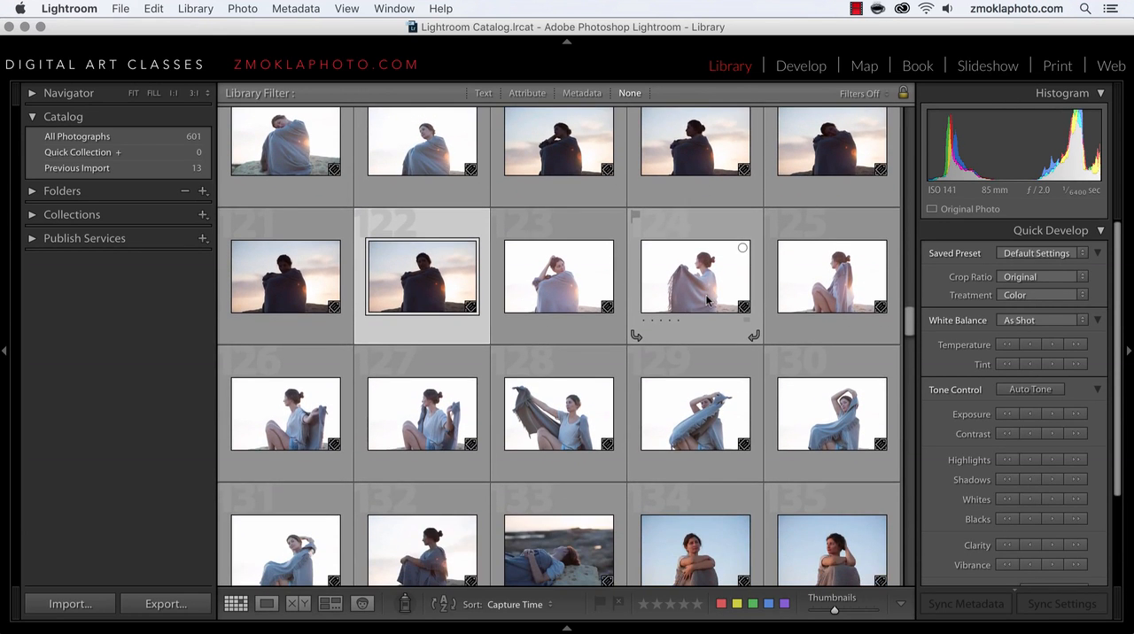
pyautogui.doubleClick(574, 271)
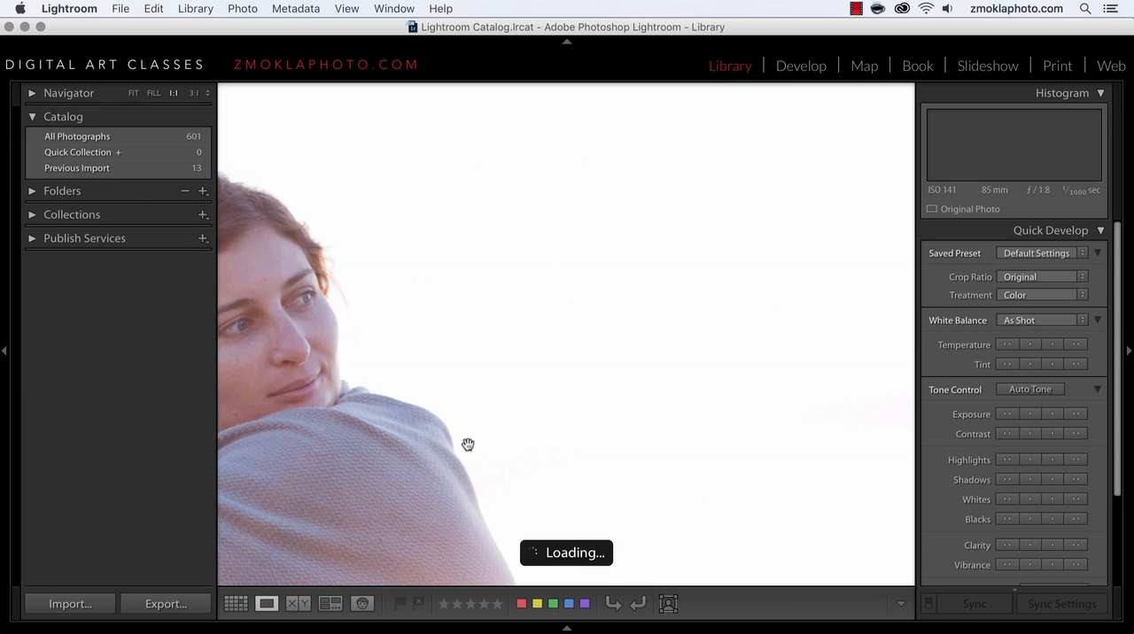
pyautogui.click(153, 93)
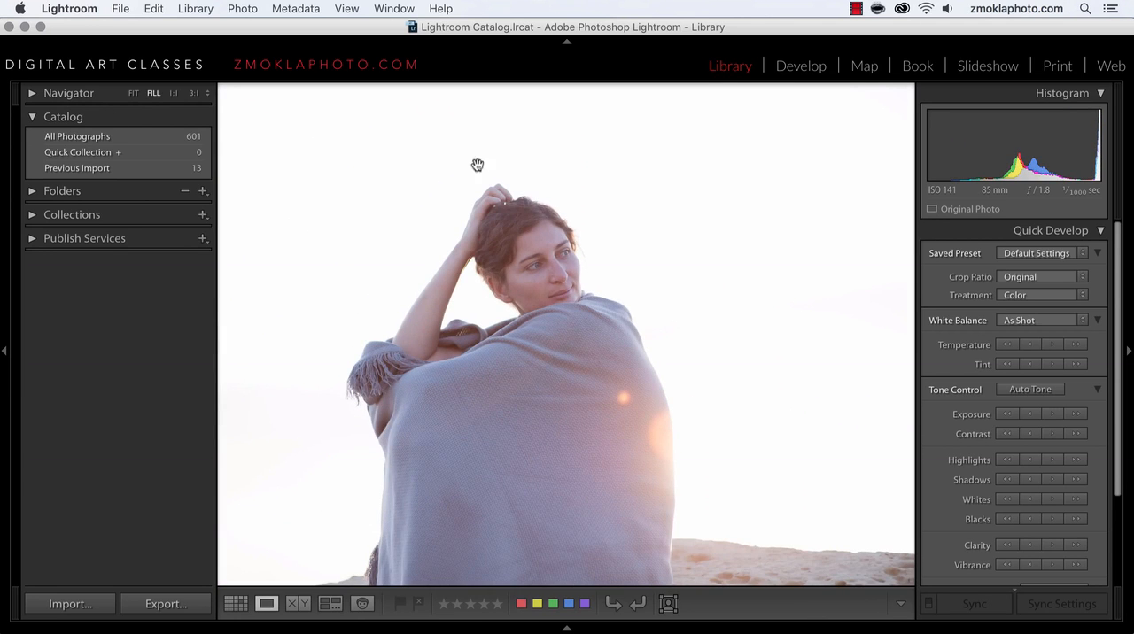
pyautogui.press('Right')
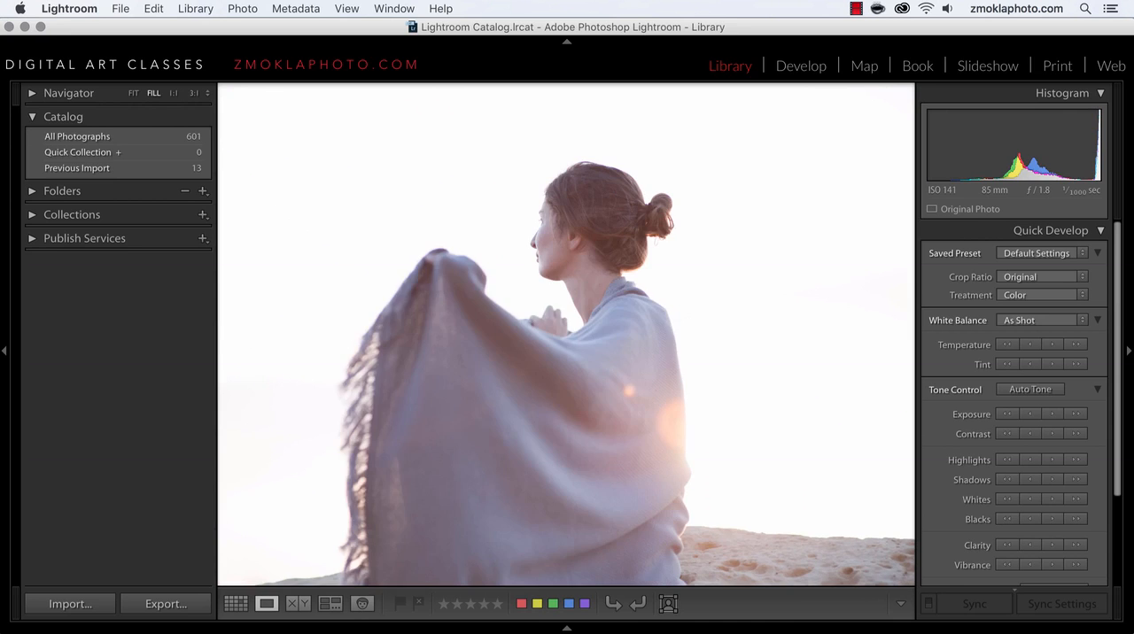
pyautogui.press('Right')
pyautogui.press('Right')
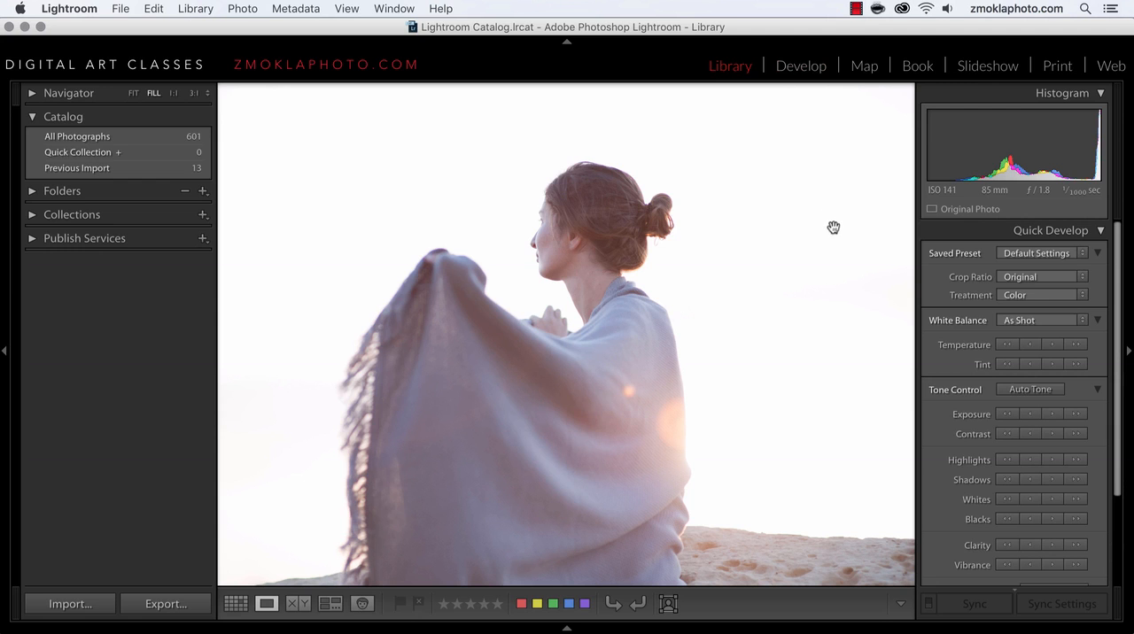
# Step: Lower photo 124's exposure to −3.32 using Quick Develop's large and small increments
pyautogui.scroll(-3, 932, 371)
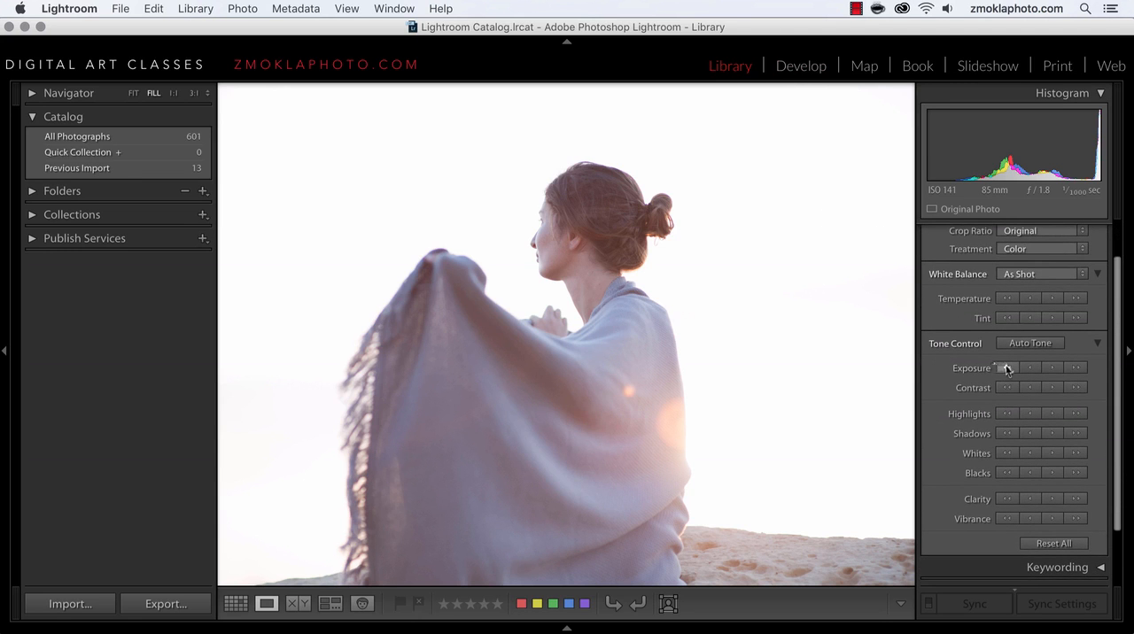
pyautogui.click(1007, 369)
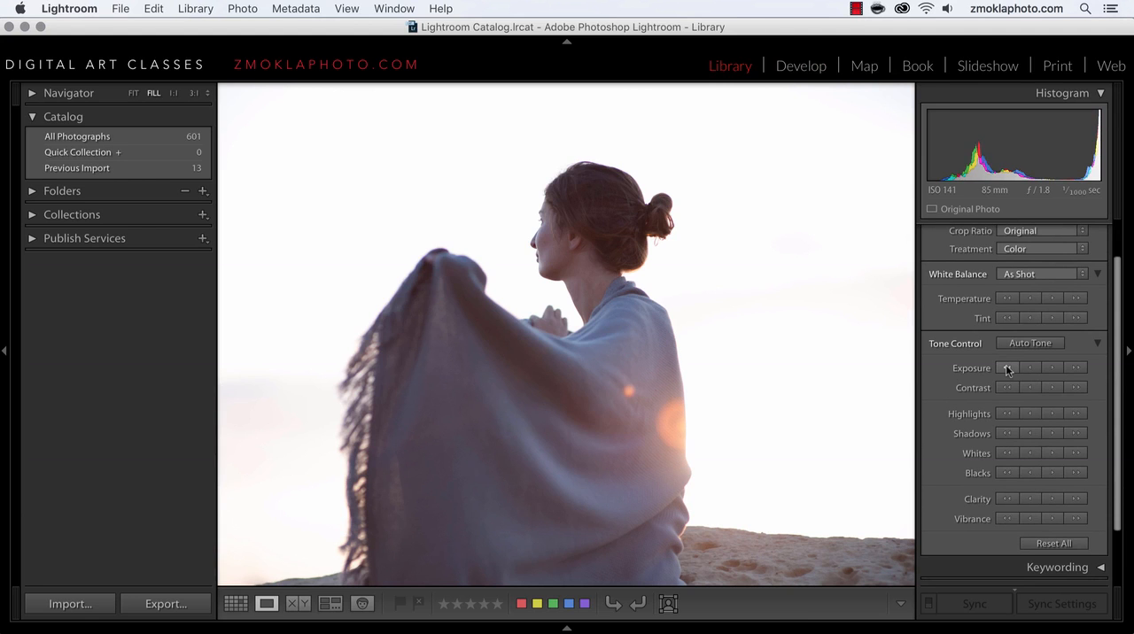
pyautogui.click(1007, 369)
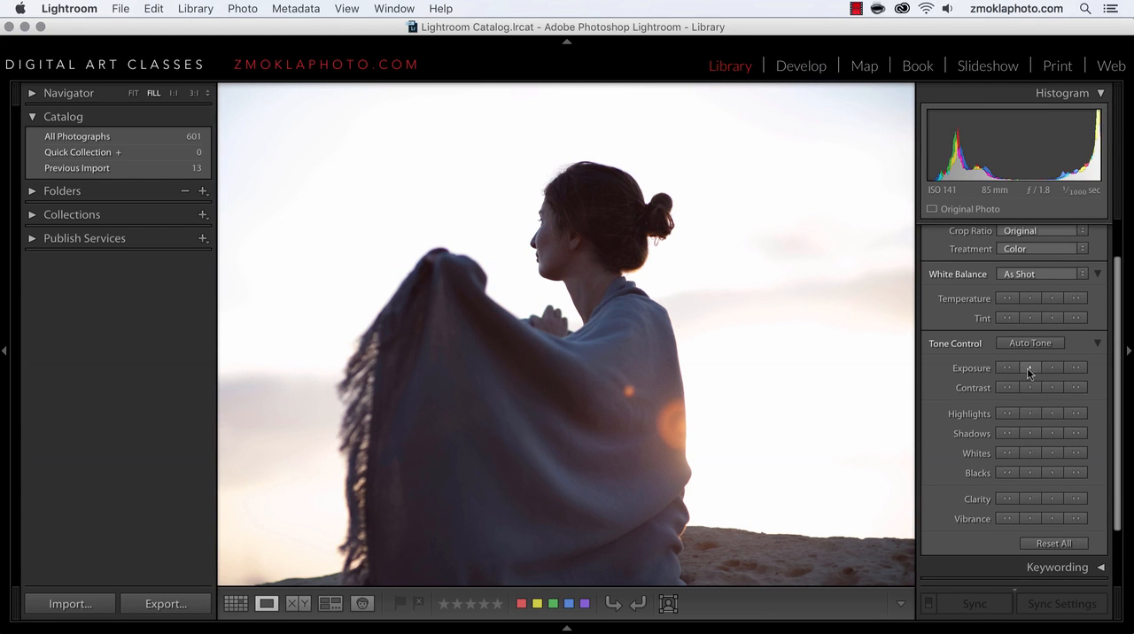
pyautogui.click(1028, 367)
pyautogui.click(1028, 367)
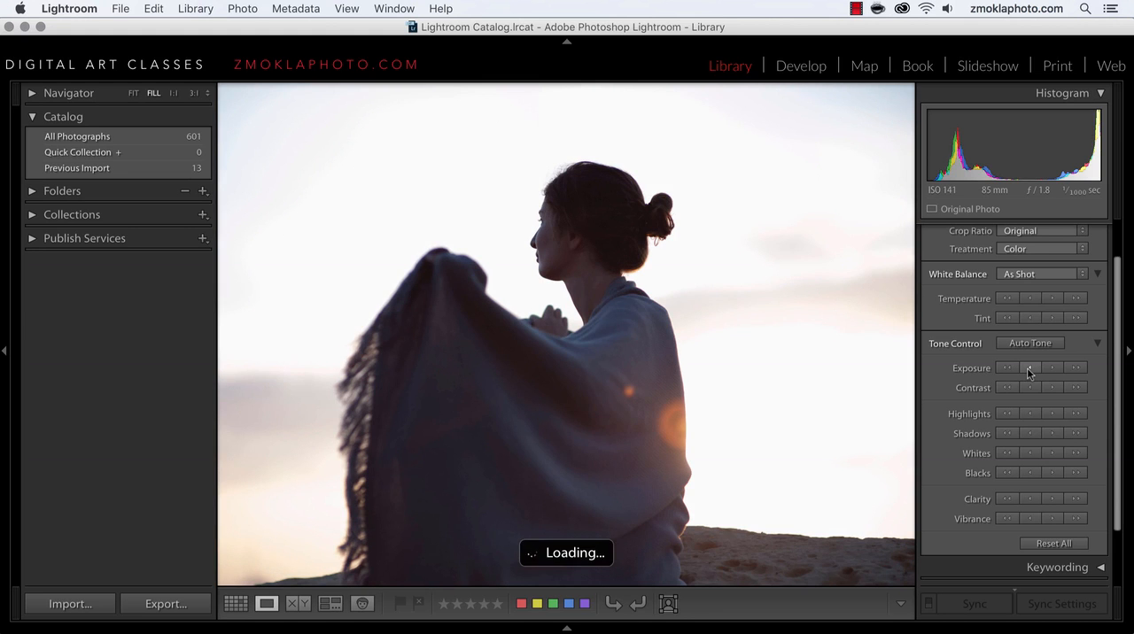
pyautogui.click(1029, 368)
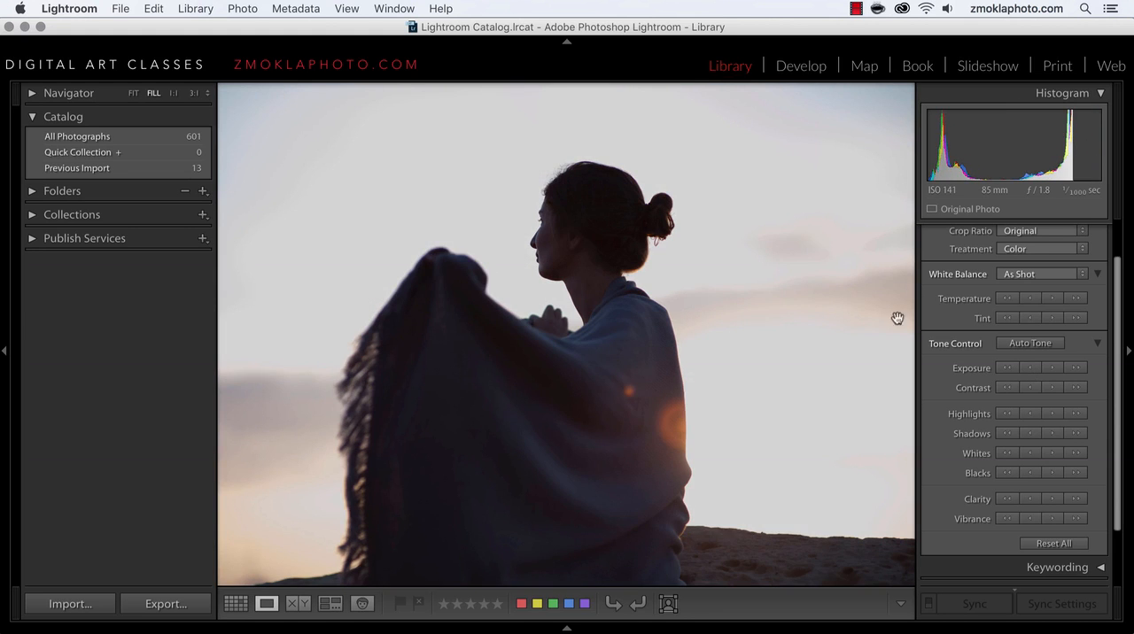
pyautogui.click(1029, 368)
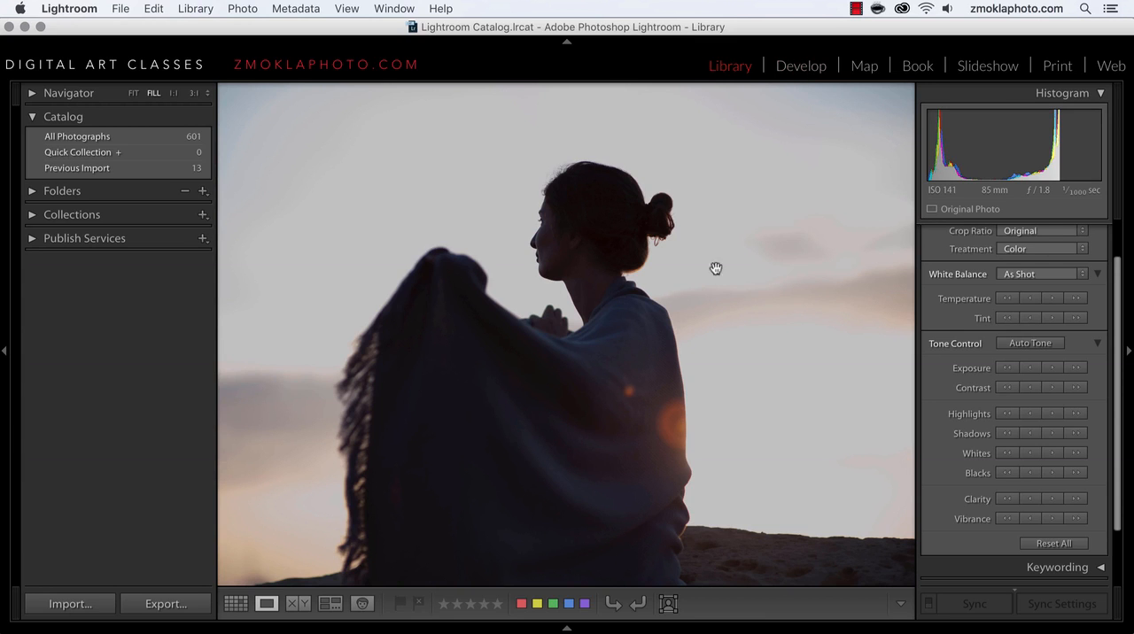
# Step: Return to the thumbnail grid and compare darkened photo 124 with the bright photos in the row below
pyautogui.click(236, 604)
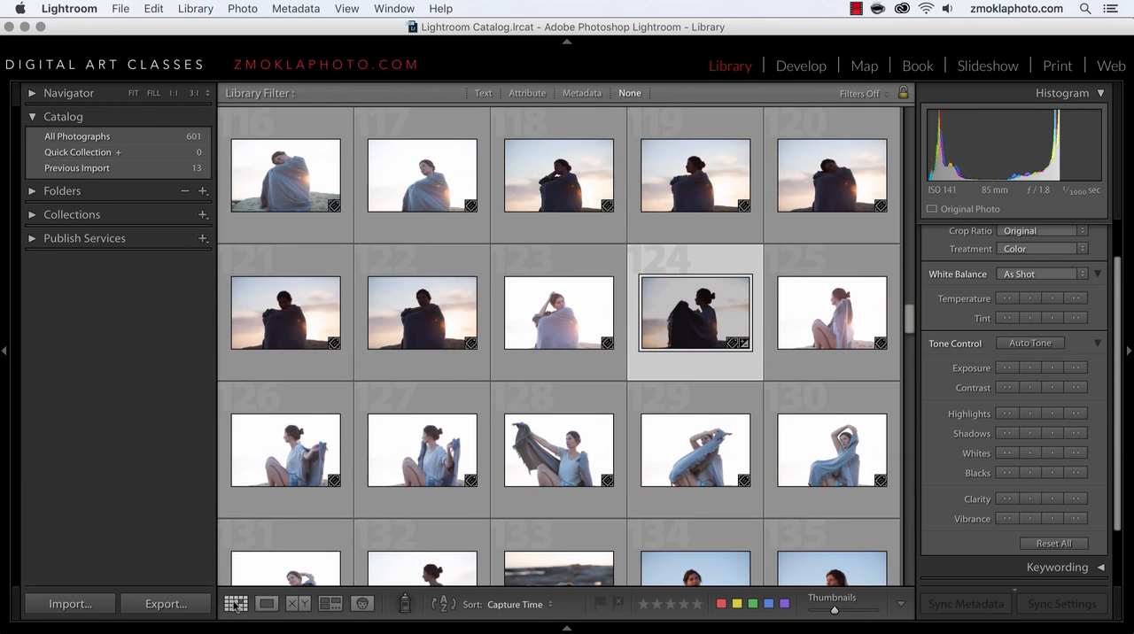
pyautogui.scroll(-1, 472, 334)
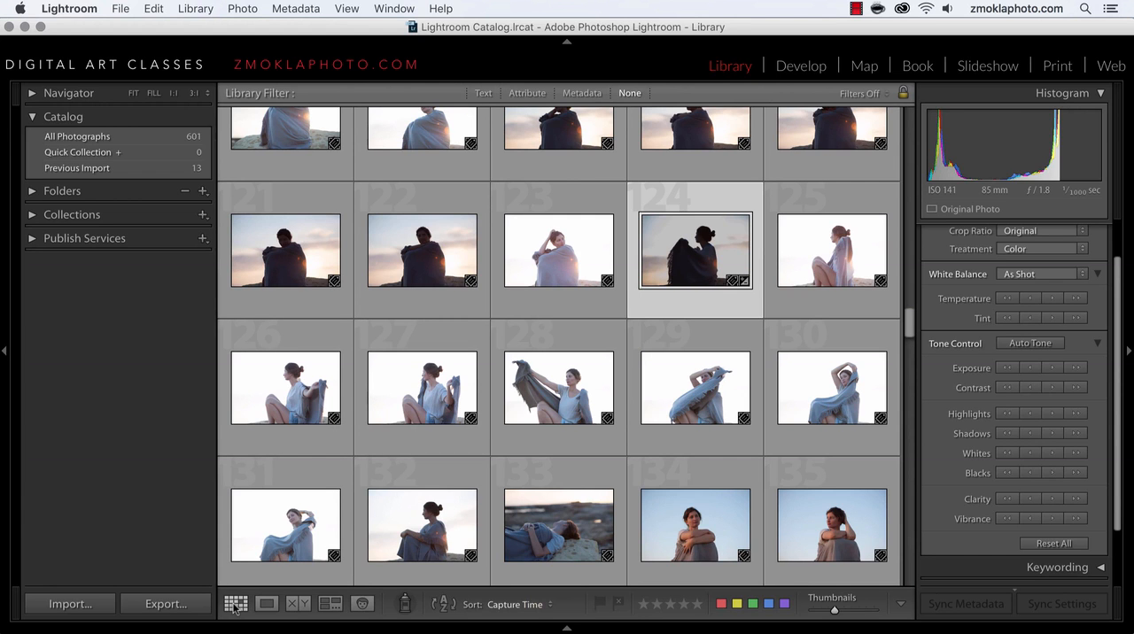
pyautogui.scroll(-2, 569, 334)
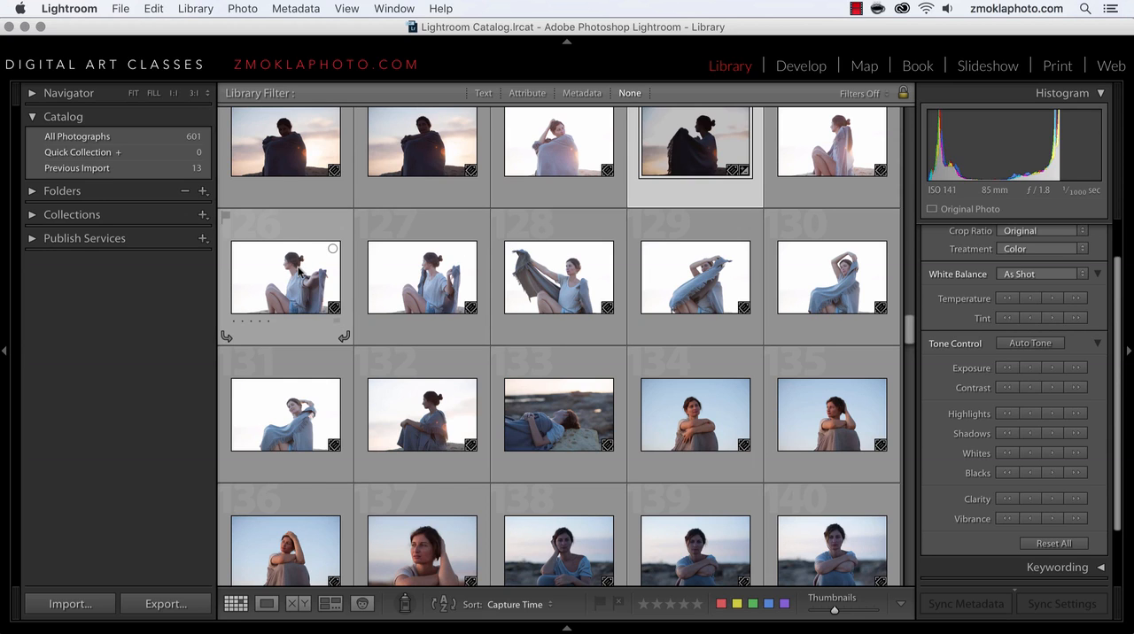
pyautogui.moveTo(299, 272)
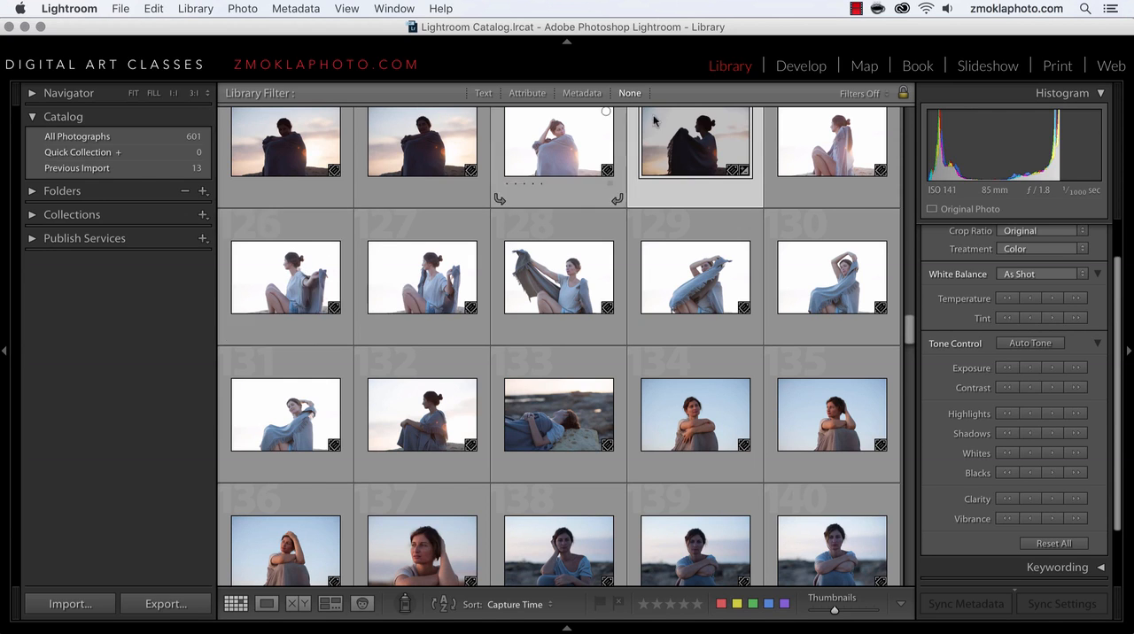
# Step: View photos 124 to 126 in the Develop module and return to the Library grid
pyautogui.click(796, 69)
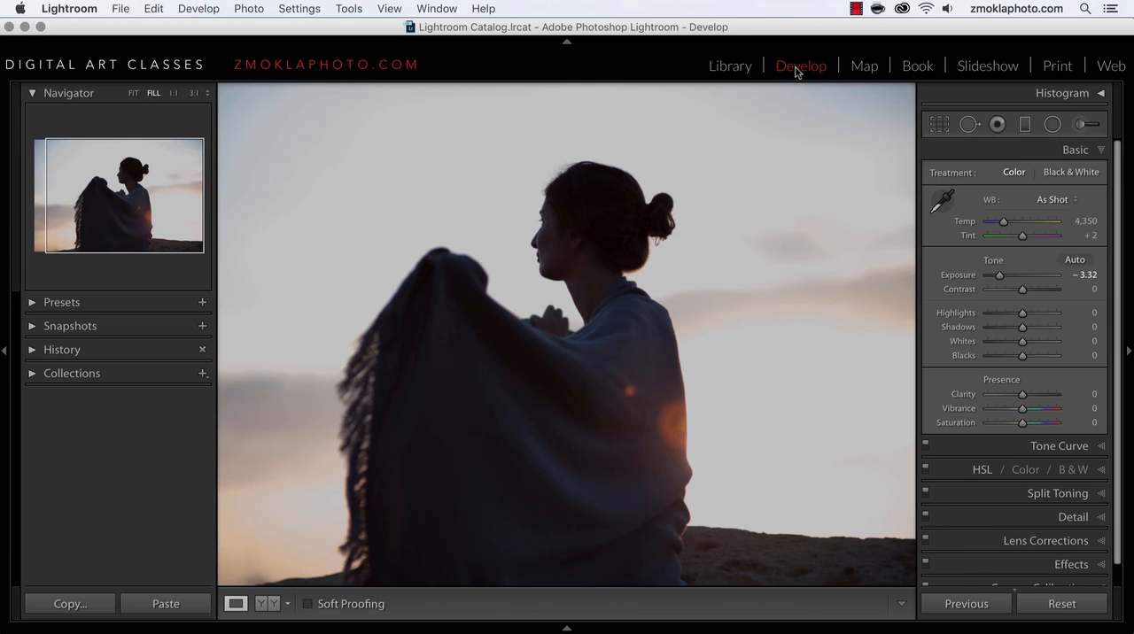
pyautogui.press('Right')
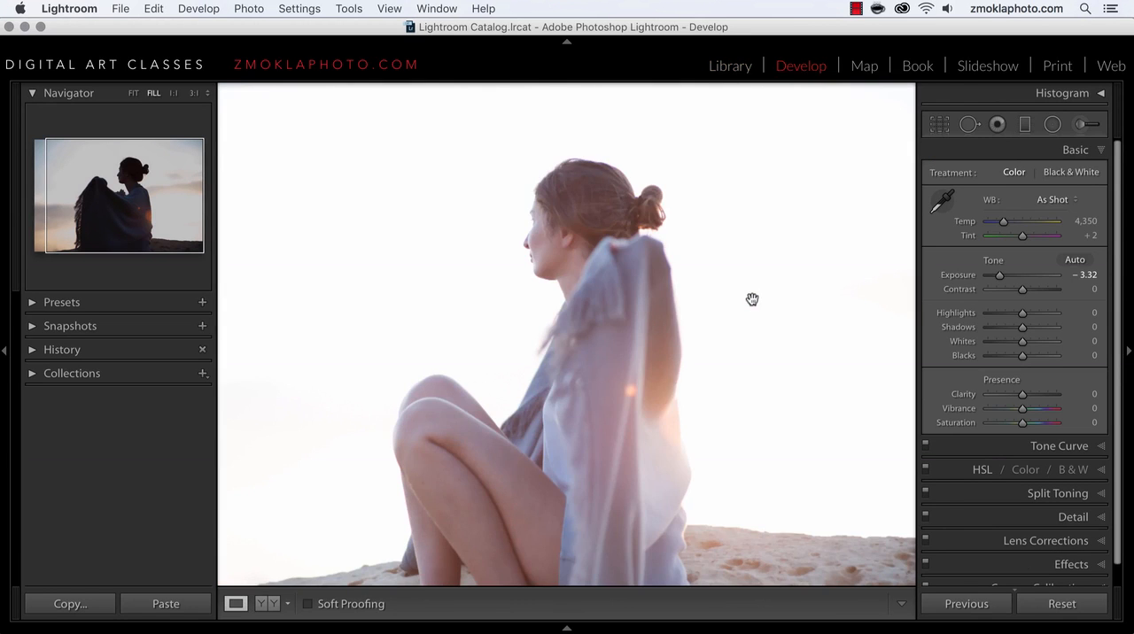
pyautogui.press('Right')
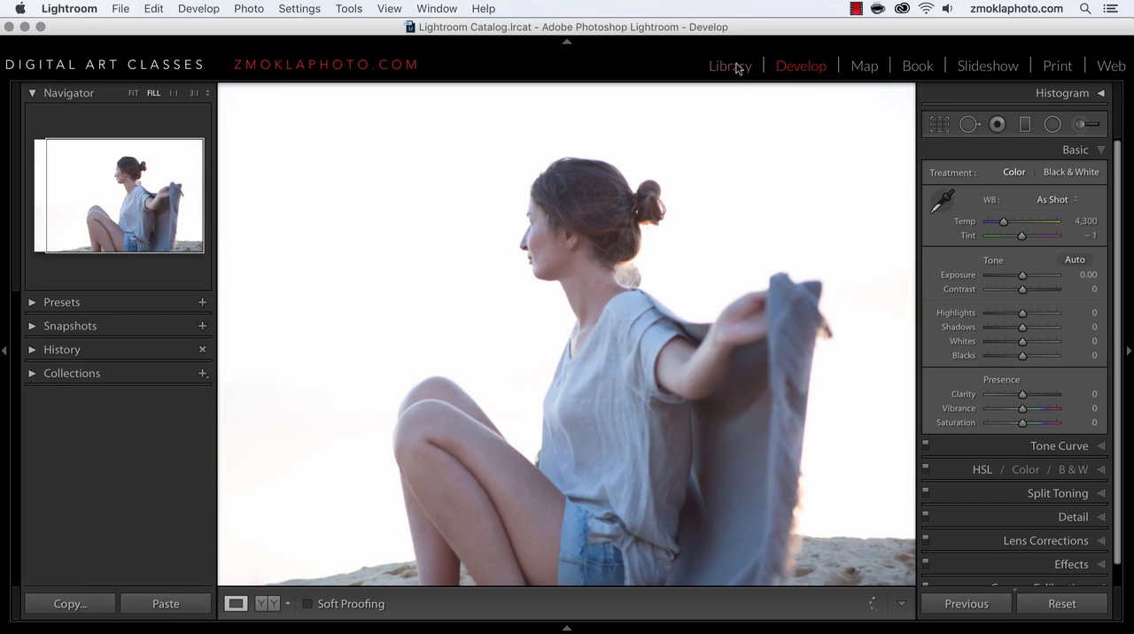
pyautogui.click(737, 69)
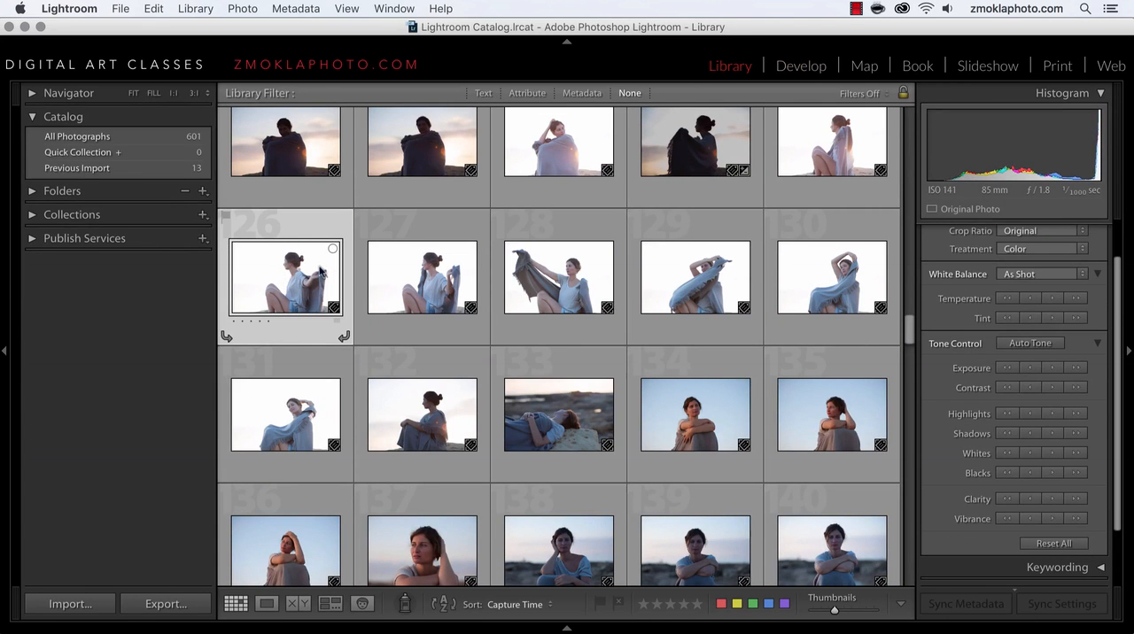
# Step: Select photos 126 through 130 and lower their exposure together by three full stops
pyautogui.keyDown('shift'); pyautogui.click(828, 283); pyautogui.keyUp('shift')
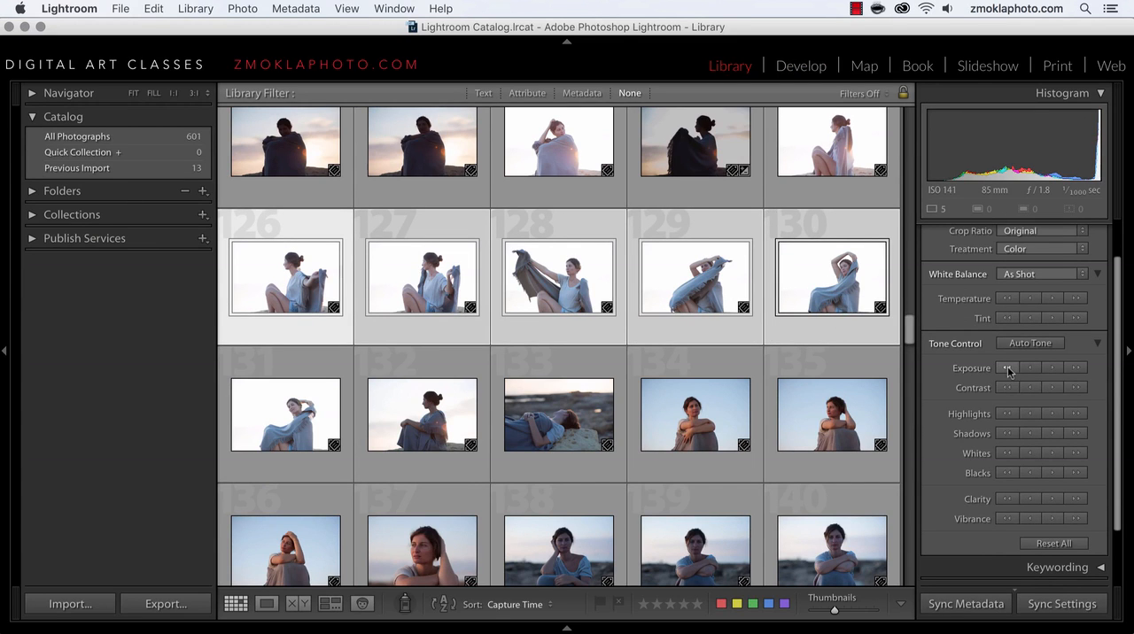
pyautogui.click(1008, 369)
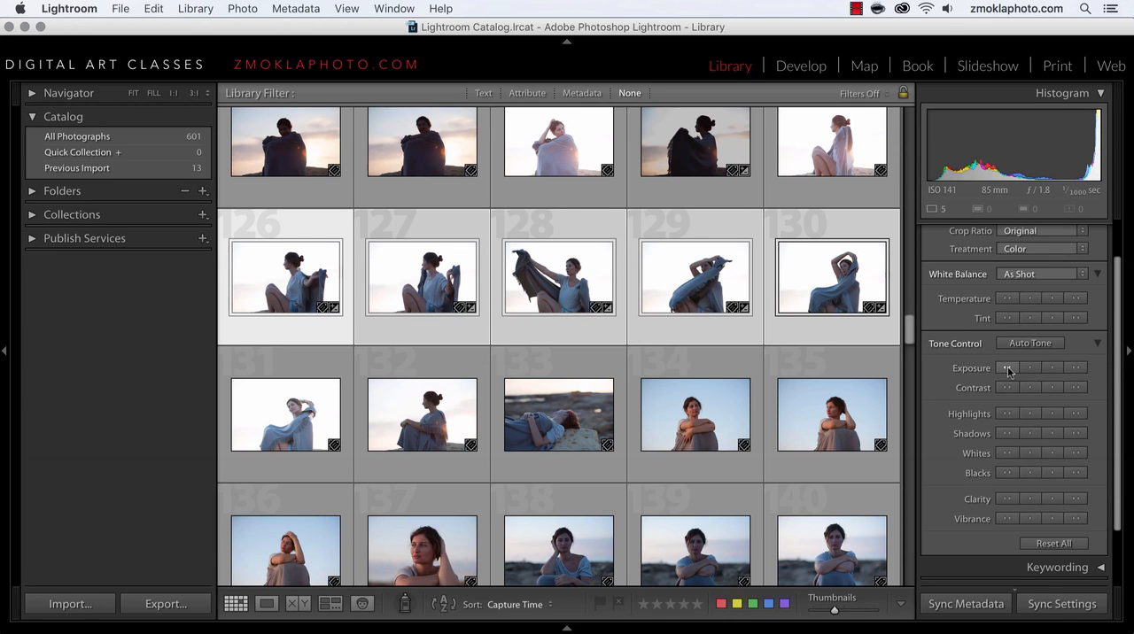
pyautogui.click(1006, 368)
pyautogui.click(1006, 369)
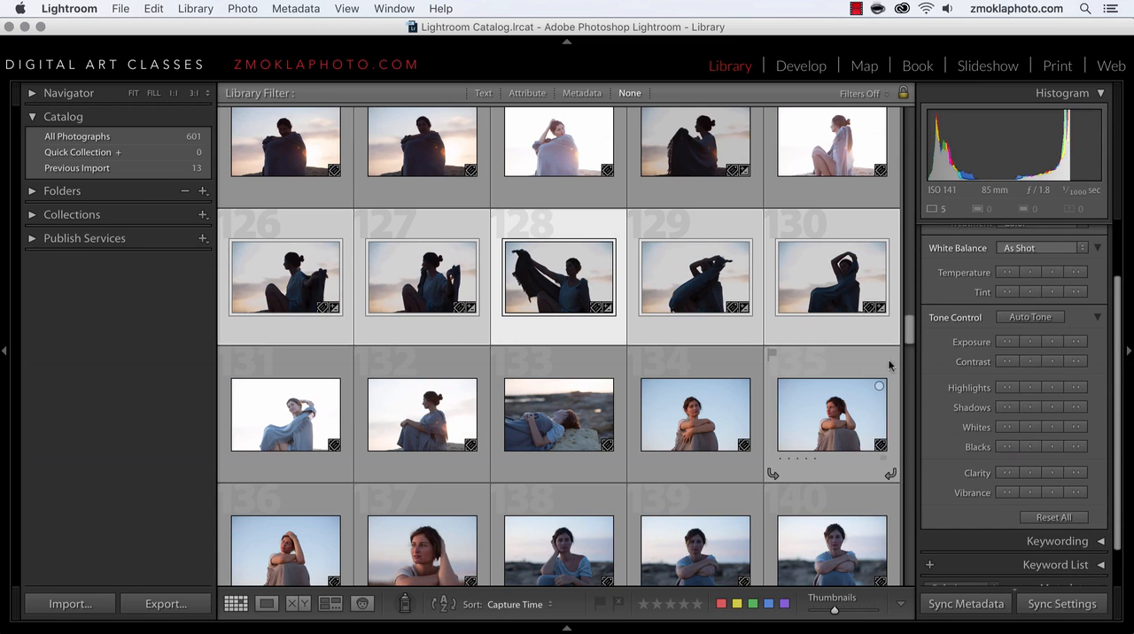
# Step: Review the darkened photos 126–130, inspect photo 128 enlarged, and return to the thumbnail grid
pyautogui.scroll(3, 1039, 377)
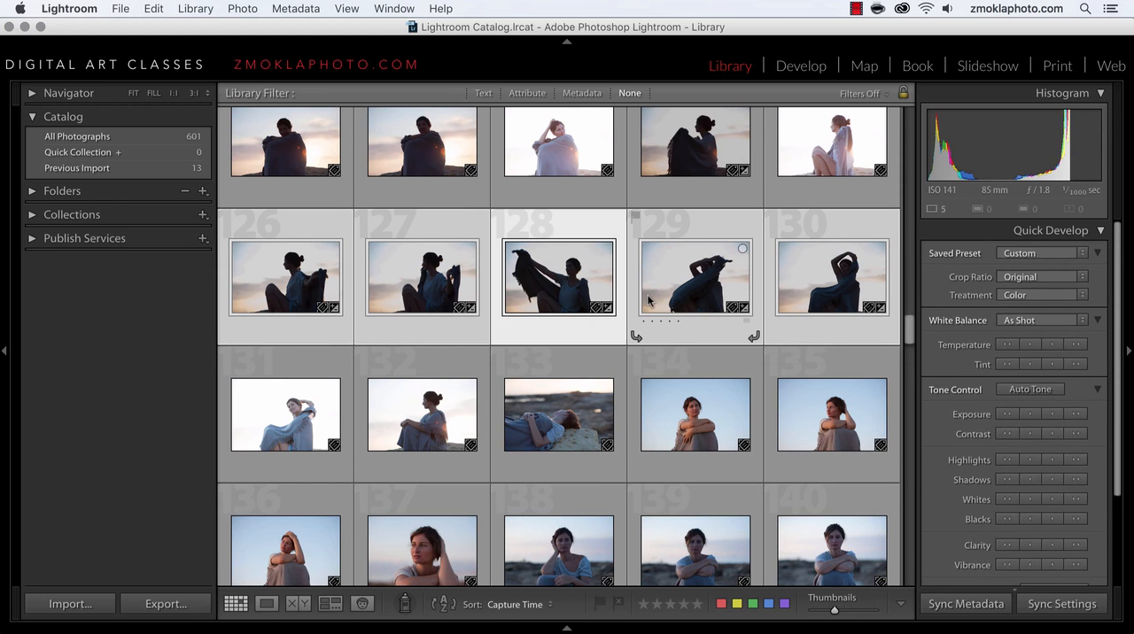
pyautogui.scroll(-3, 648, 301)
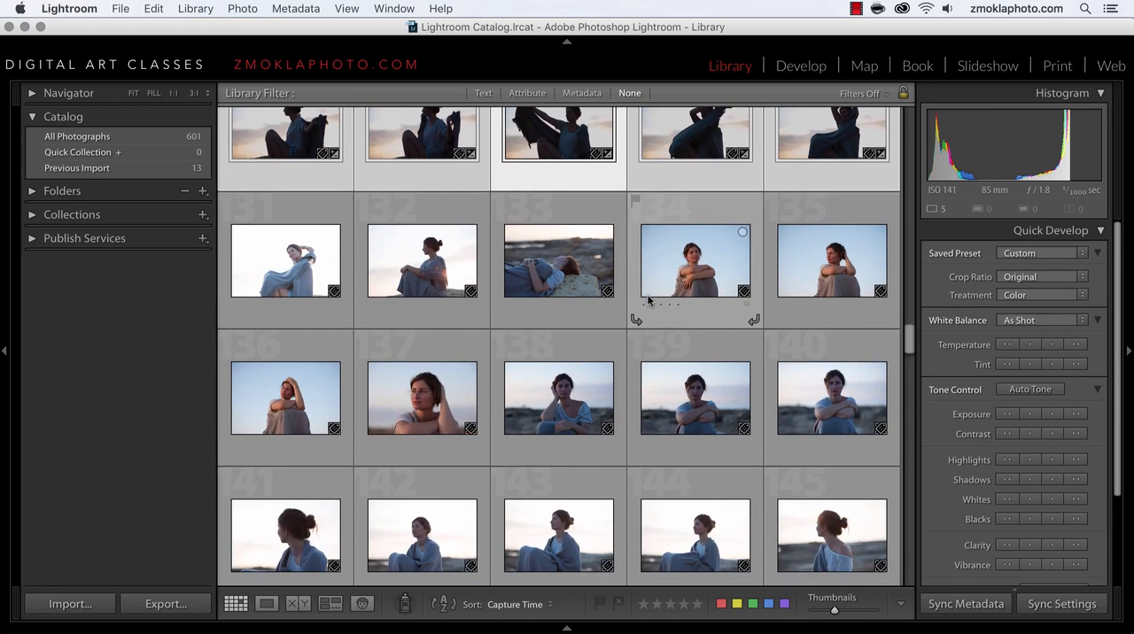
pyautogui.scroll(3, 648, 301)
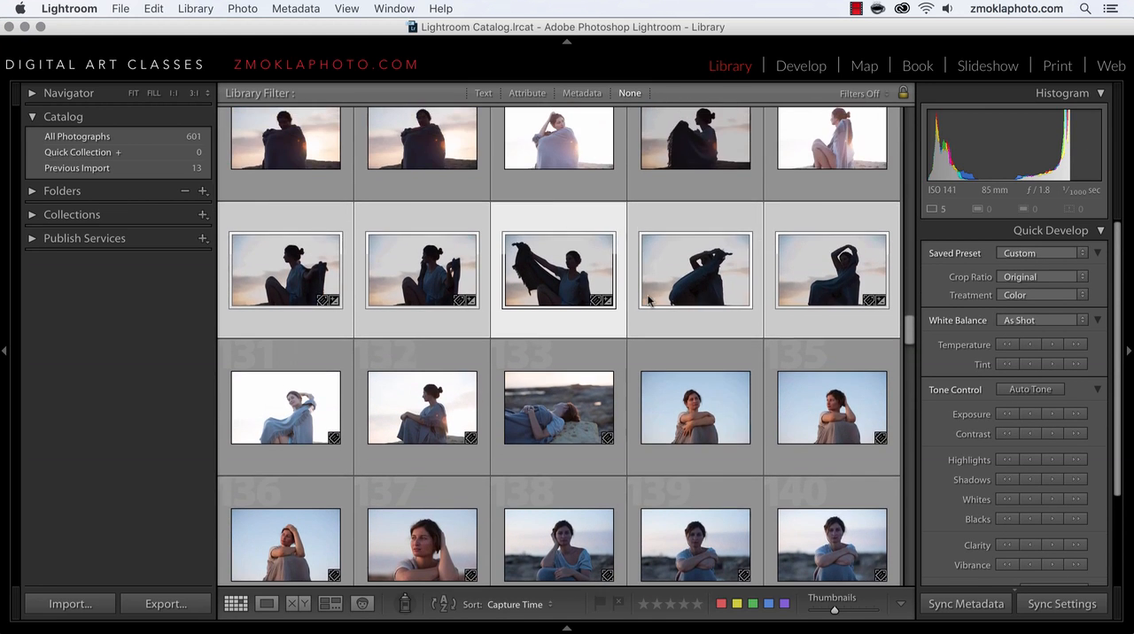
pyautogui.doubleClick(568, 275)
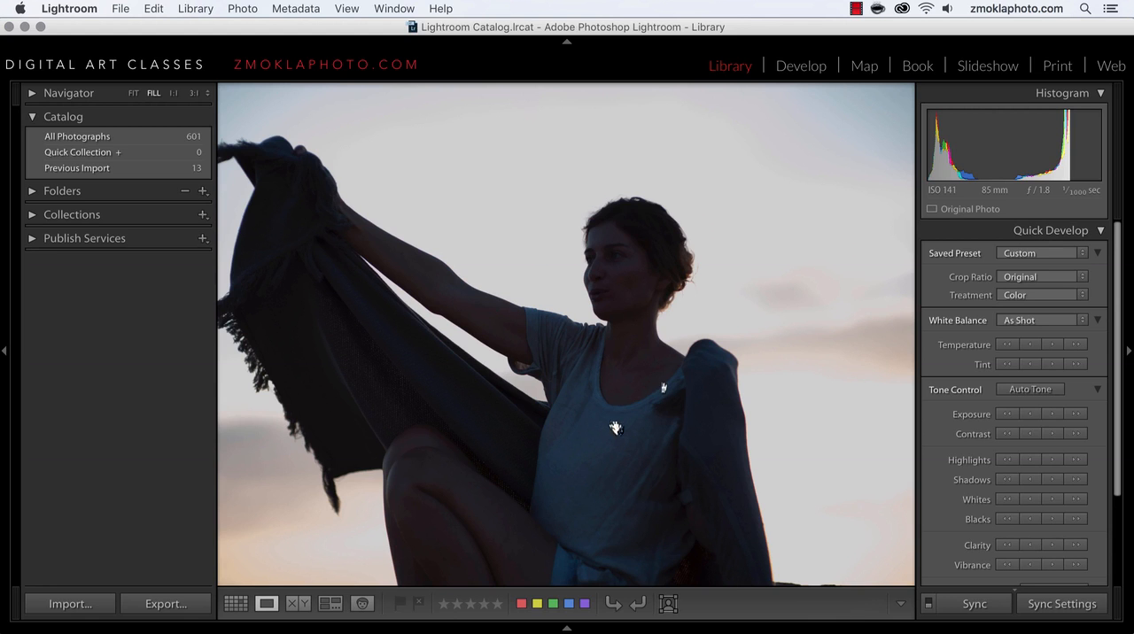
pyautogui.click(235, 603)
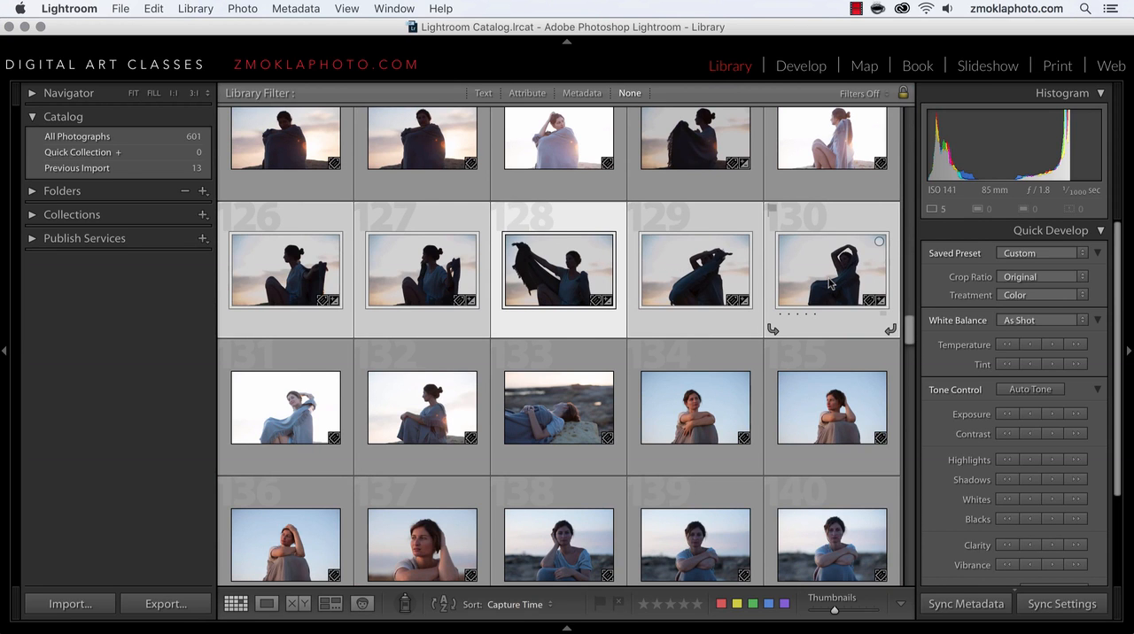
# Step: View the crop ratio choices available in Quick Develop for the selected photos 126–130
pyautogui.scroll(3, 831, 280)
pyautogui.scroll(-2, 833, 280)
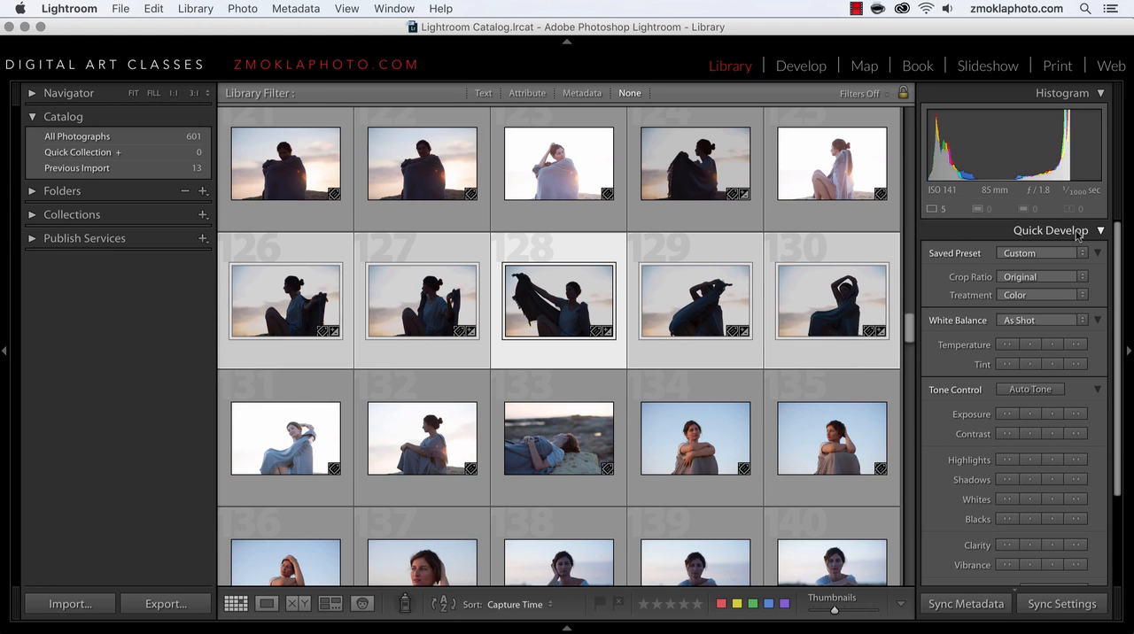
pyautogui.click(1083, 278)
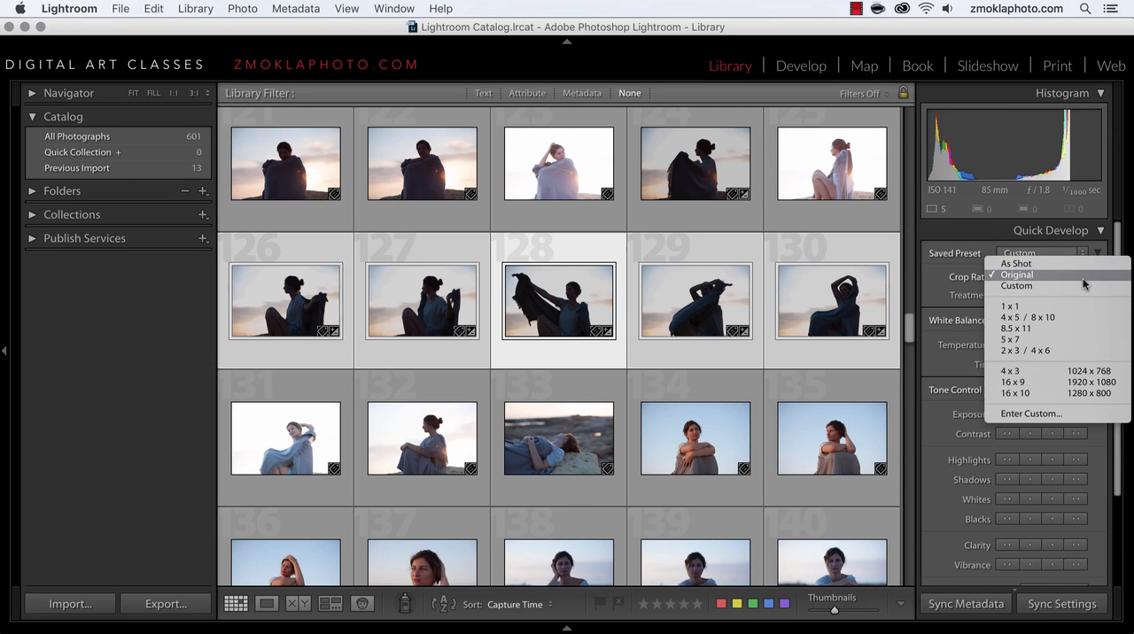
pyautogui.click(861, 392)
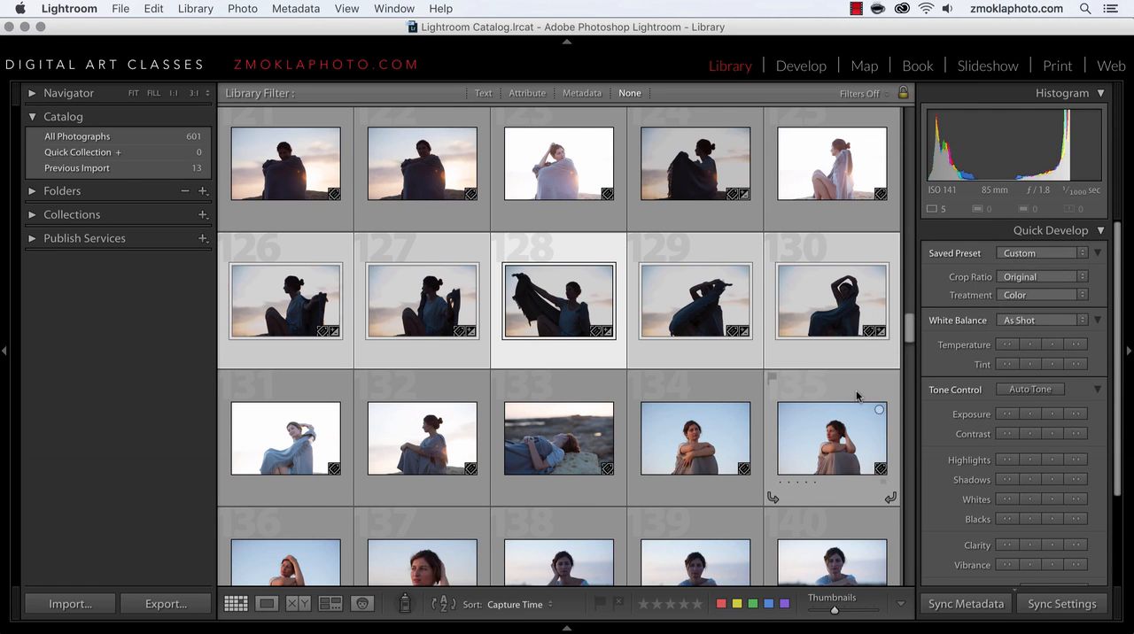
# Step: Select photos 134 through 136 and set their crop ratio to 1 x 1 together
pyautogui.scroll(-3, 857, 396)
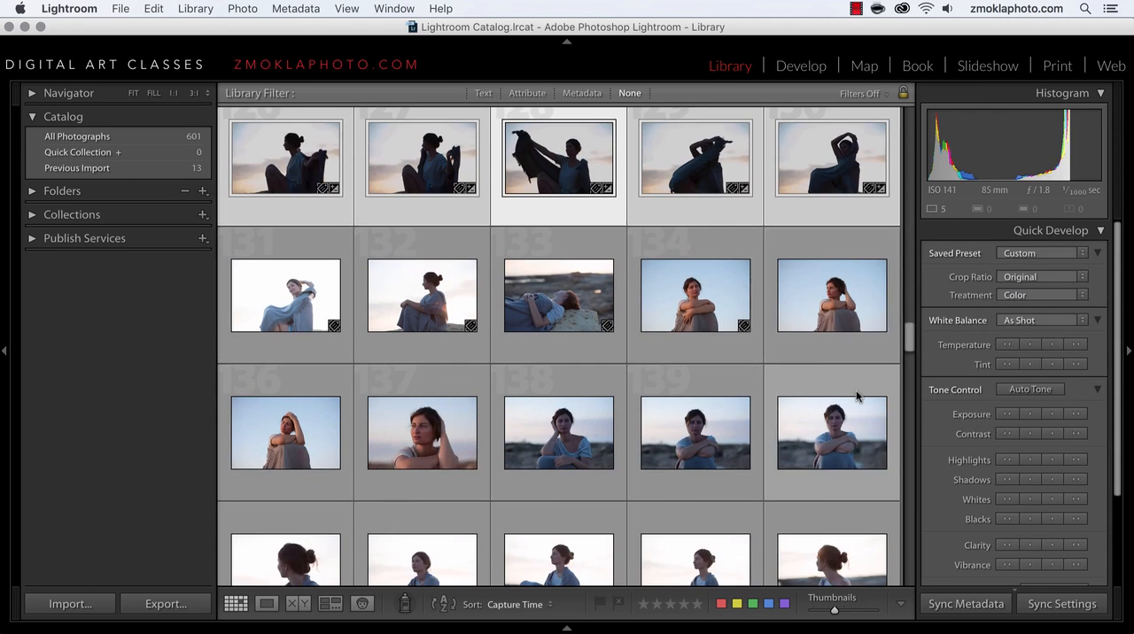
pyautogui.click(288, 452)
pyautogui.keyDown('super'); pyautogui.click(423, 431); pyautogui.keyUp('super')
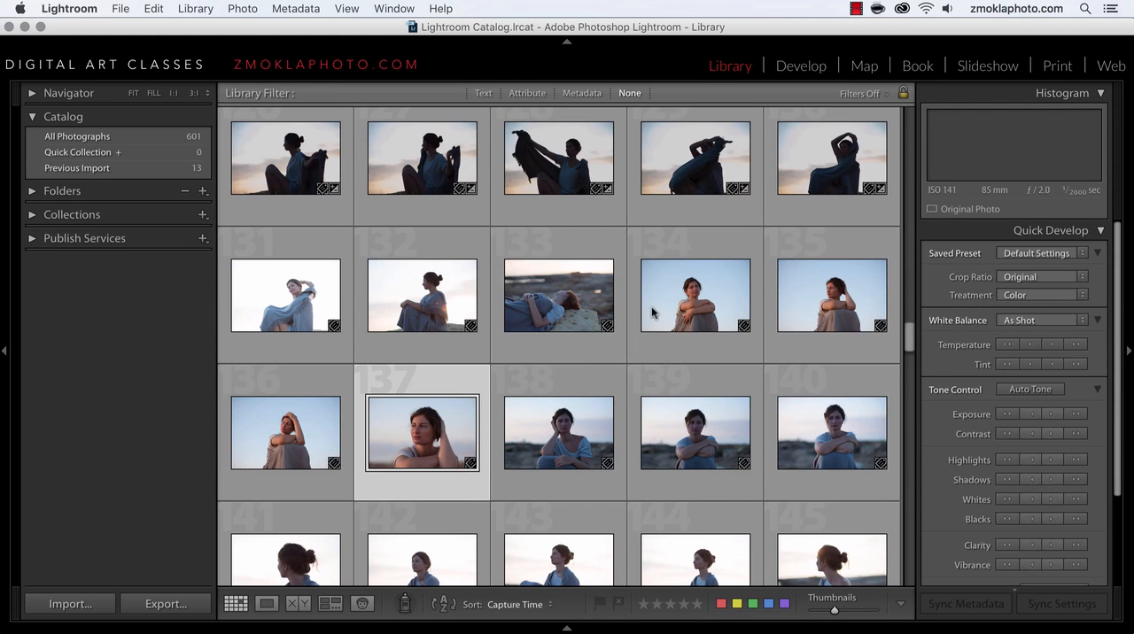
pyautogui.keyDown('shift'); pyautogui.click(688, 301); pyautogui.keyUp('shift')
pyautogui.keyDown('super'); pyautogui.click(441, 430); pyautogui.keyUp('super')
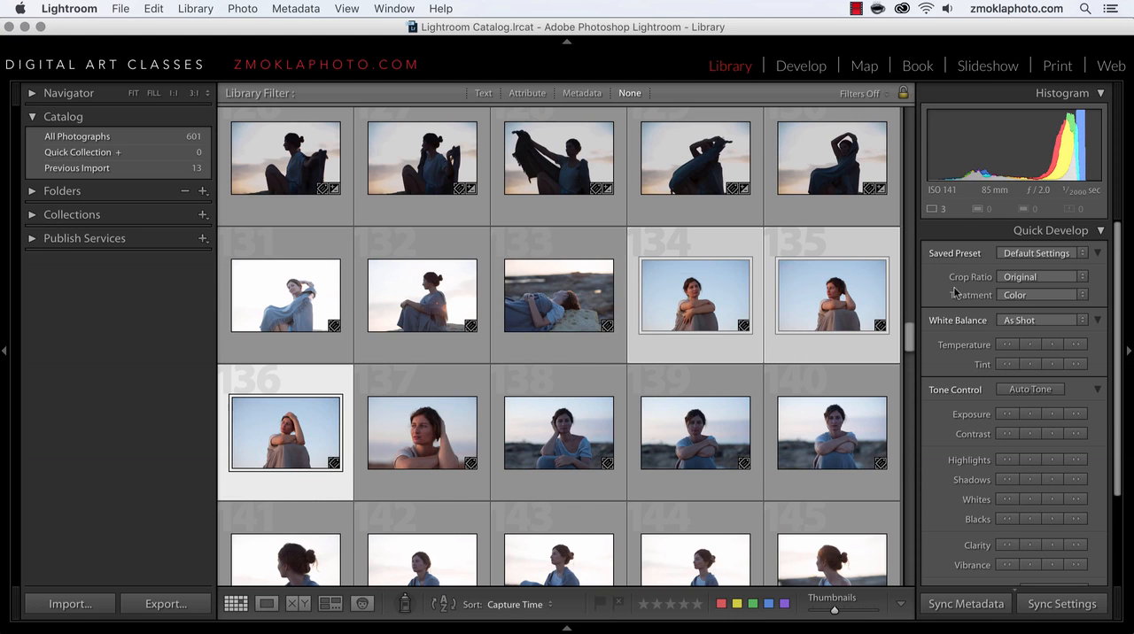
pyautogui.click(1026, 279)
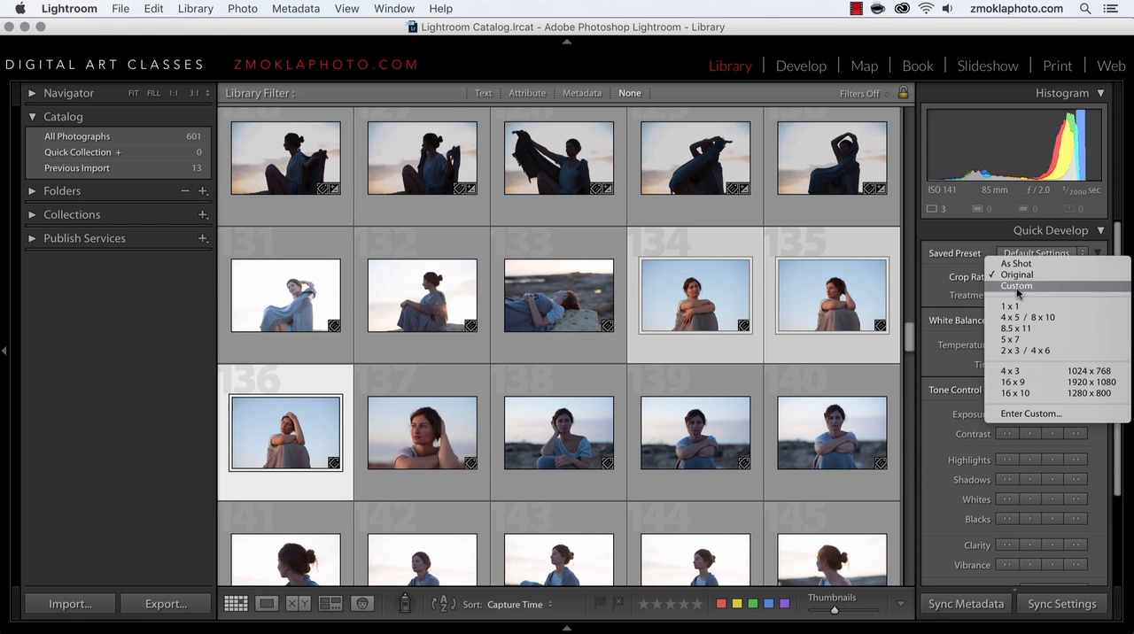
pyautogui.click(1011, 307)
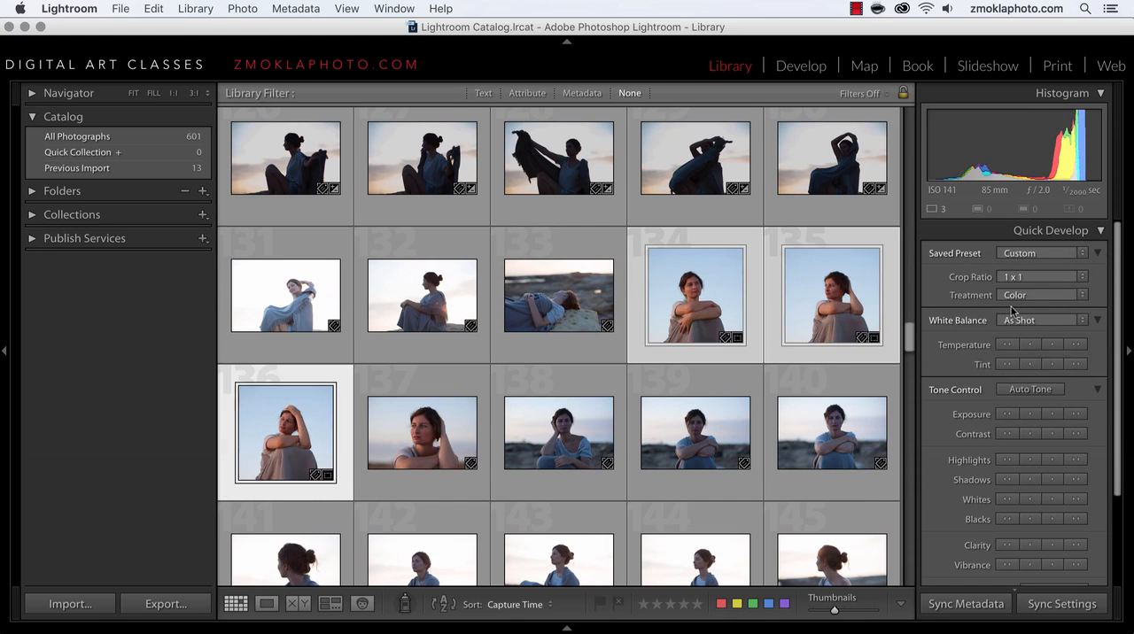
# Step: Review the square-cropped photos 134 and 135 enlarged to fit the view, and return to the thumbnail grid
pyautogui.doubleClick(692, 297)
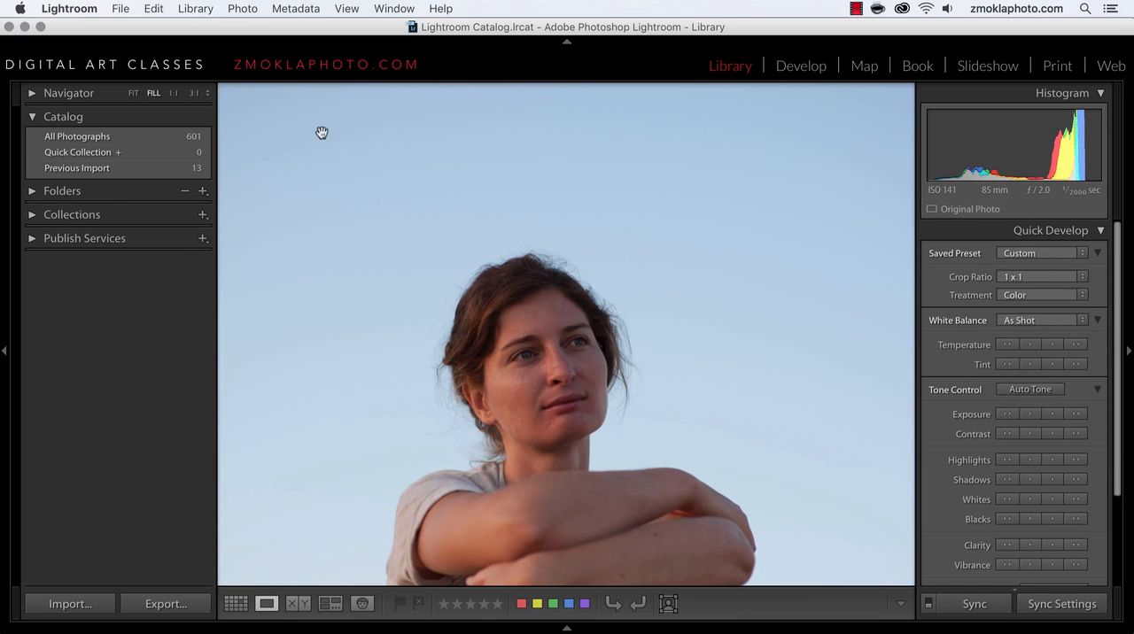
pyautogui.click(134, 94)
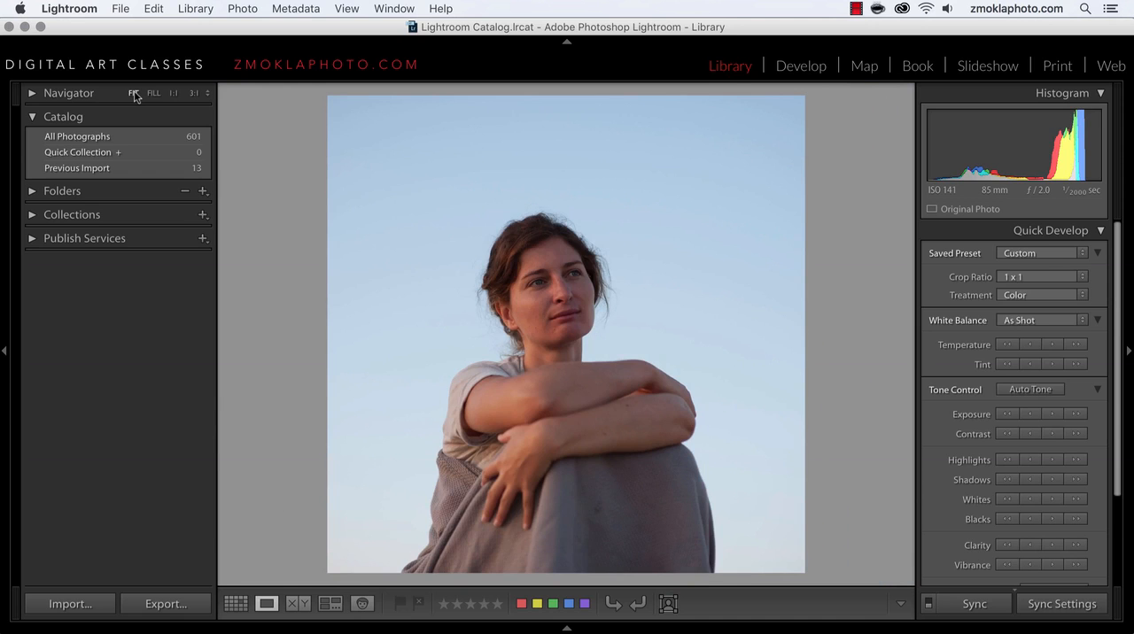
pyautogui.press('Right')
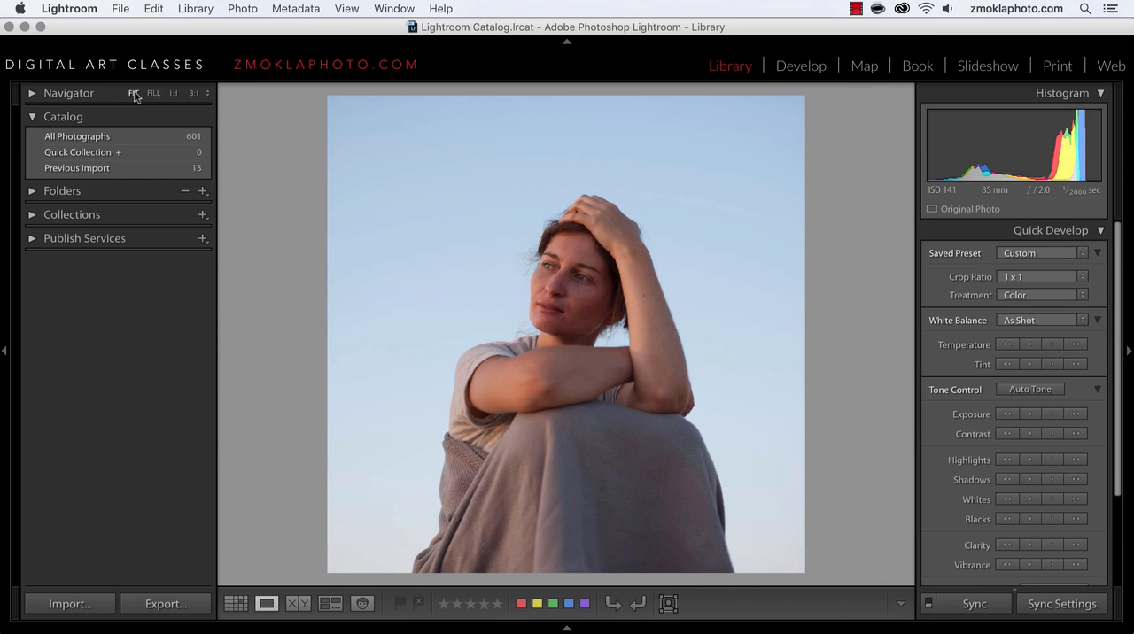
pyautogui.press('g')
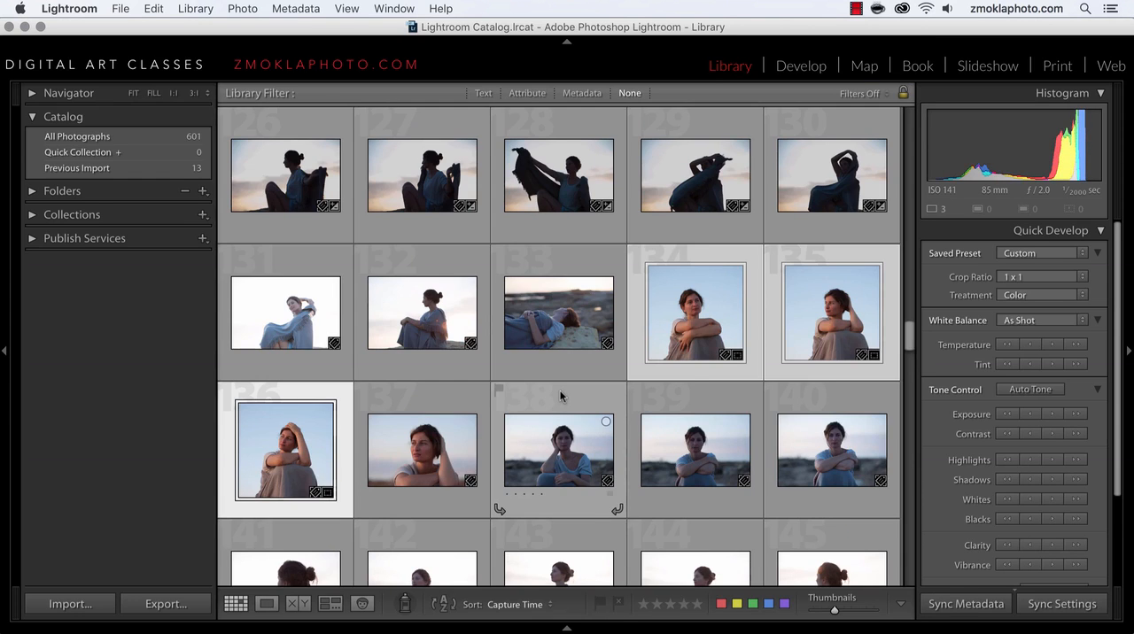
# Step: Apply the "Subtle Cross P..." saved preset to photos 134–136 and make photo 134 the active one
pyautogui.click(1071, 257)
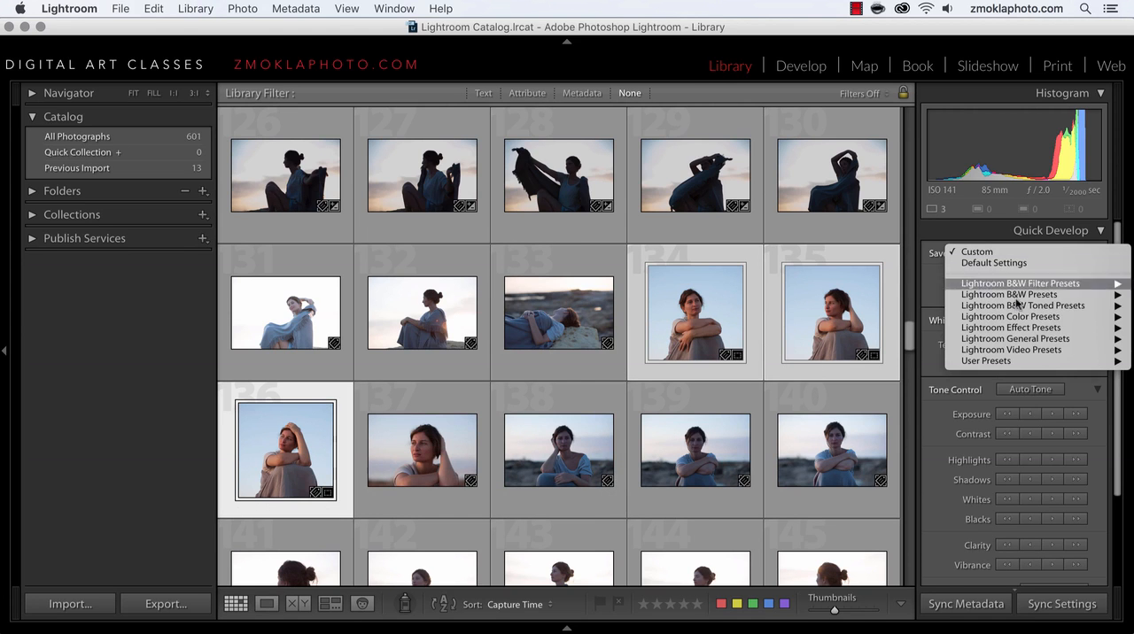
pyautogui.moveTo(988, 365)
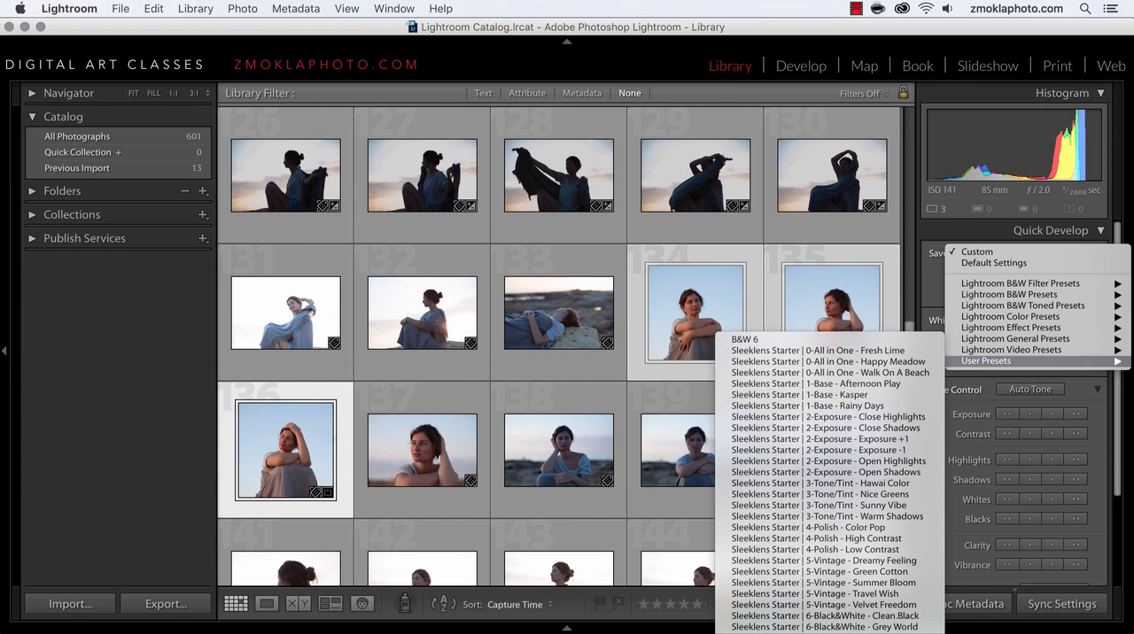
pyautogui.click(830, 632)
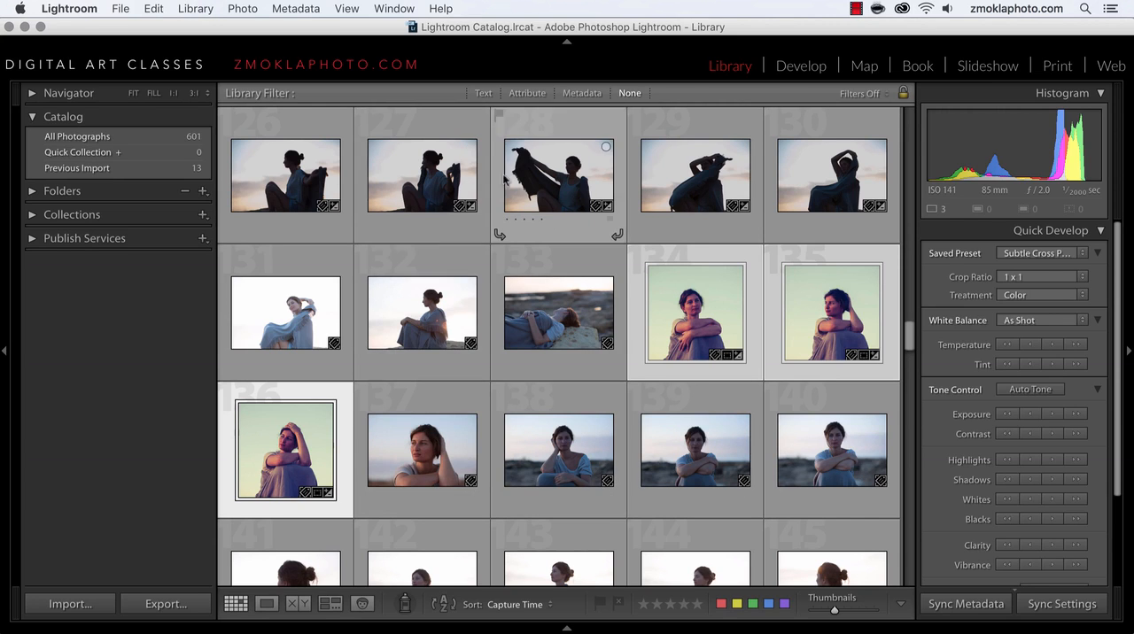
pyautogui.click(680, 325)
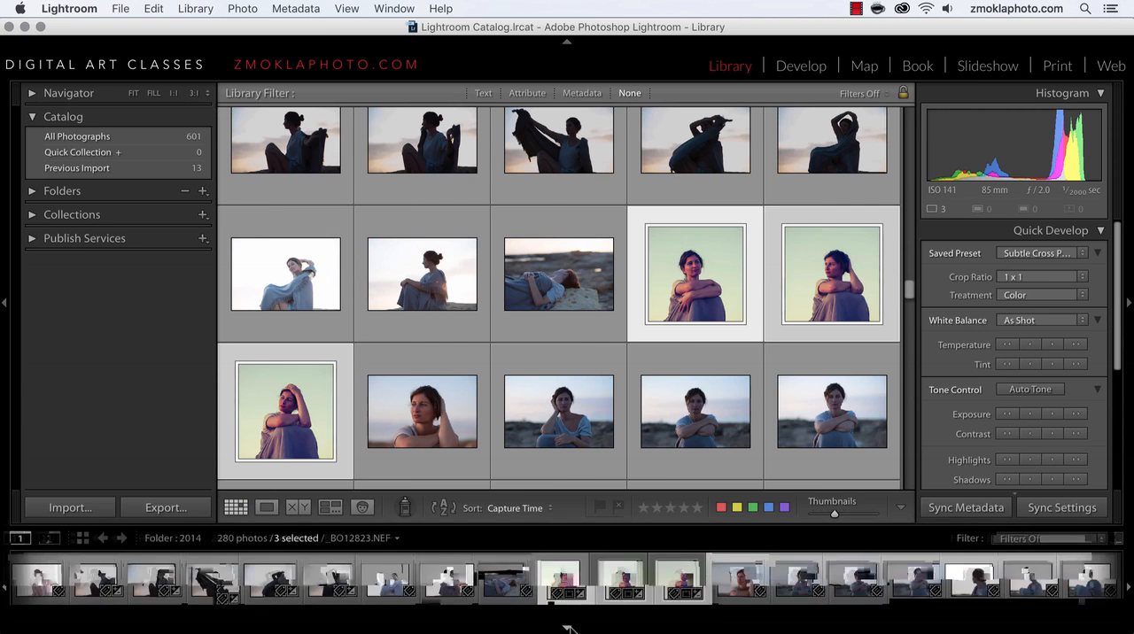
# Step: Show the filmstrip, select photos 142 through 145, and open photo 142 enlarged
pyautogui.click(567, 627)
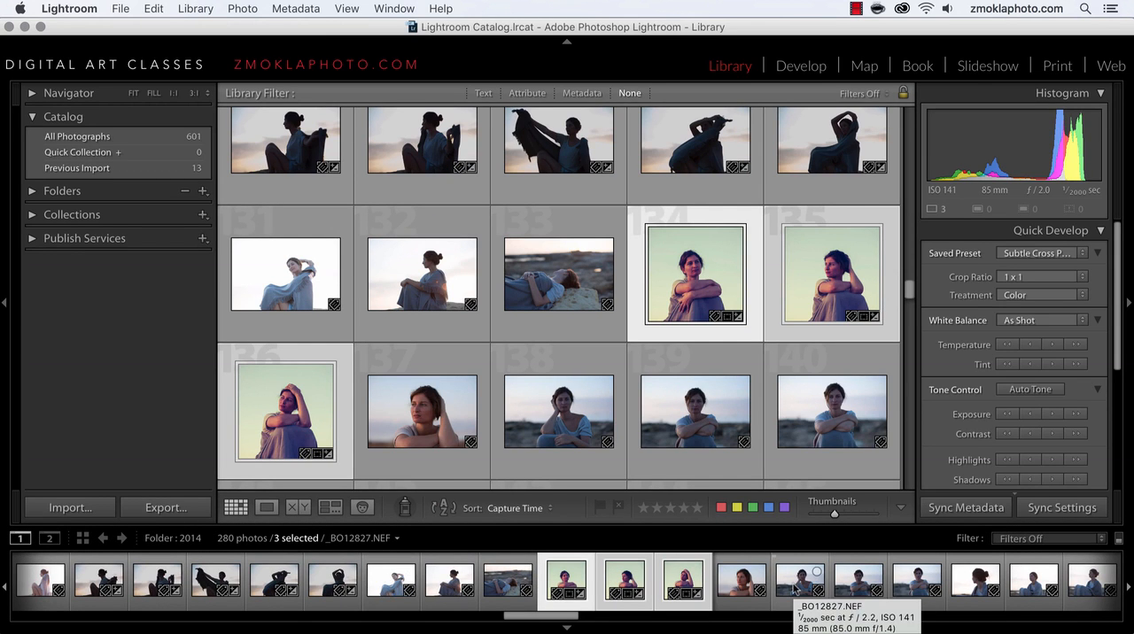
pyautogui.scroll(-3, 796, 587)
pyautogui.click(892, 587)
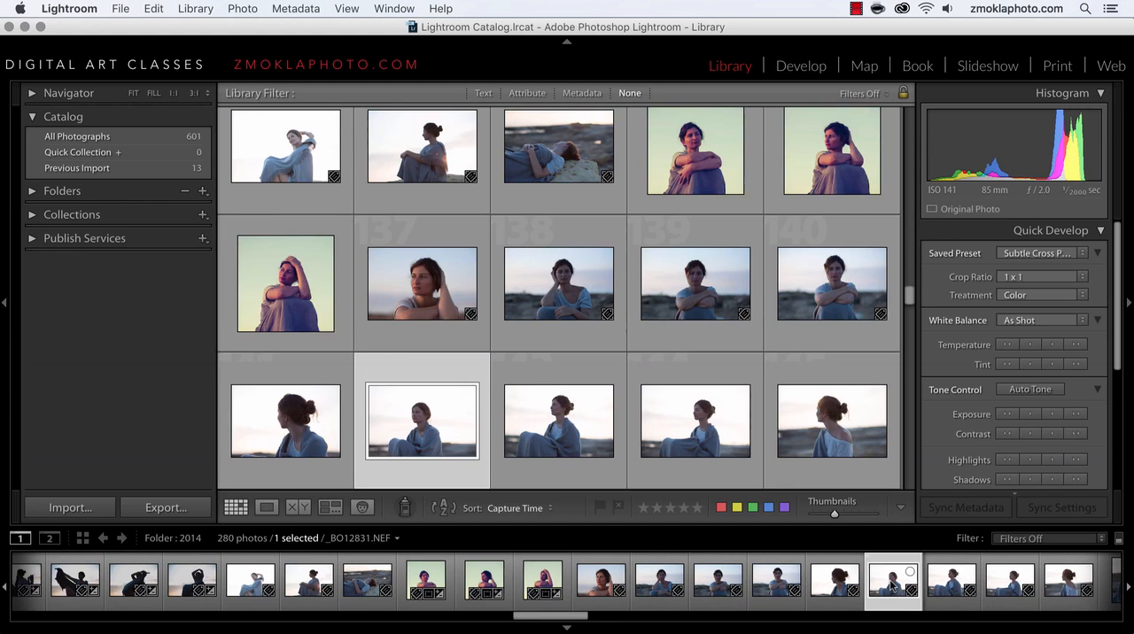
pyautogui.keyDown('shift'); pyautogui.click(1063, 587); pyautogui.keyUp('shift')
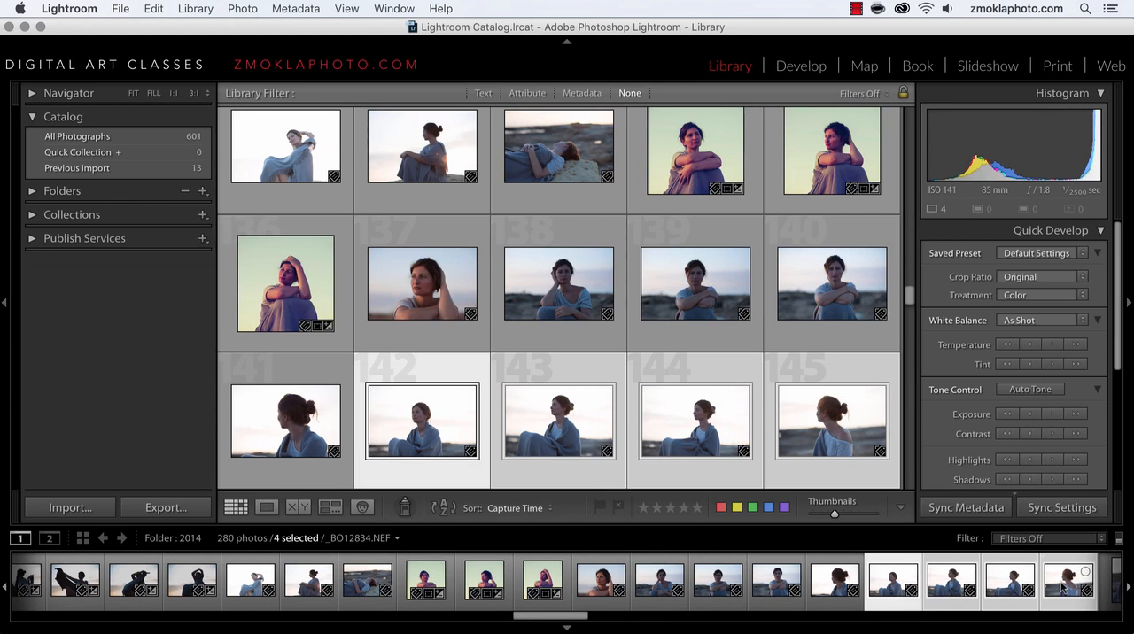
pyautogui.doubleClick(893, 588)
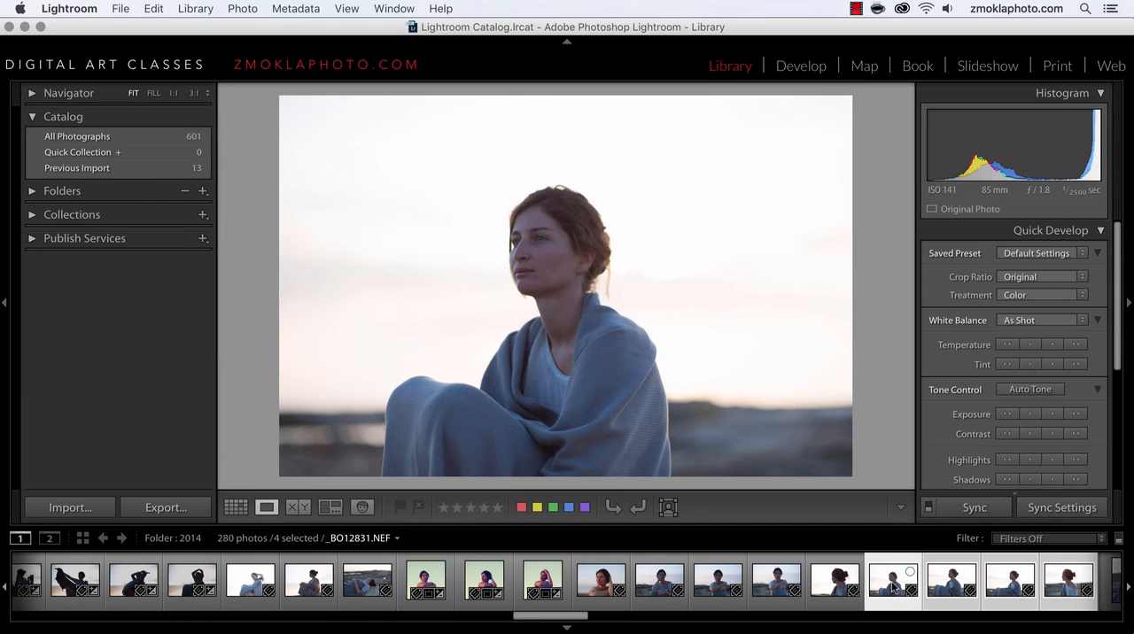
pyautogui.click(1076, 587)
pyautogui.click(889, 587)
# Step: Apply the Sleeklens Starter presets 2-Exposure - Close Highlights and 1-Base - Kasper to photo 142, and return to the grid
pyautogui.click(1080, 254)
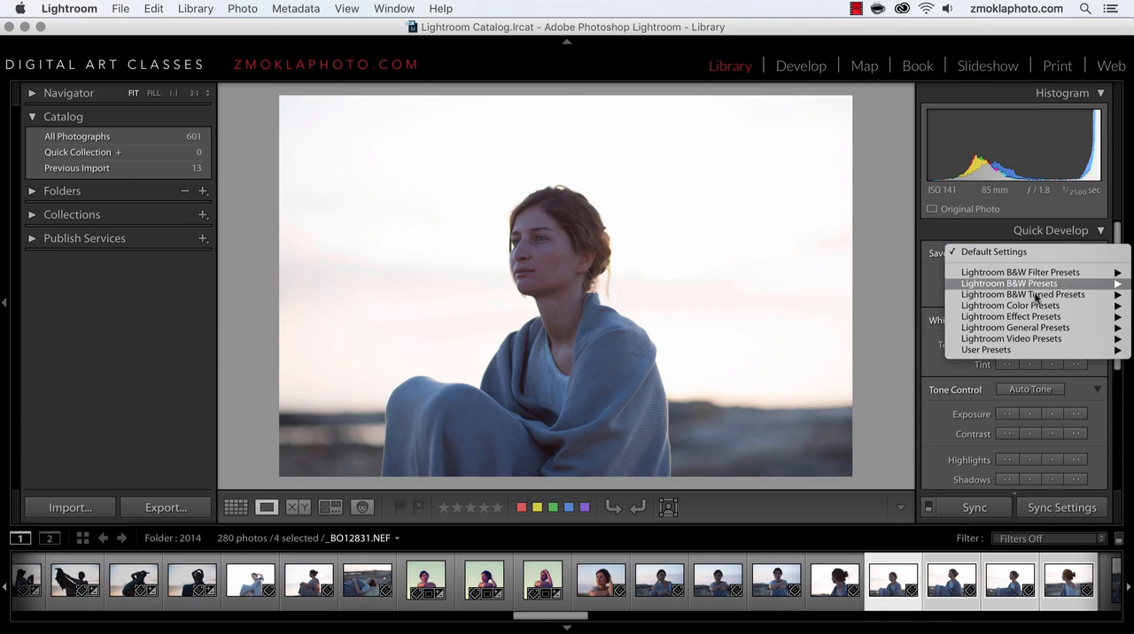
pyautogui.moveTo(1020, 339)
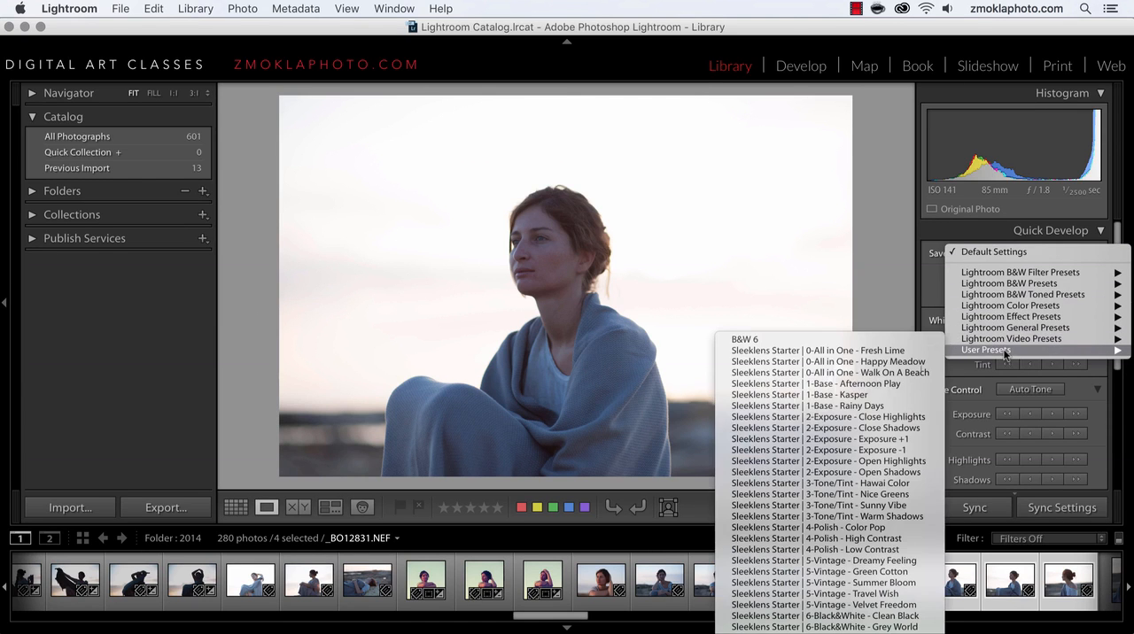
pyautogui.click(855, 416)
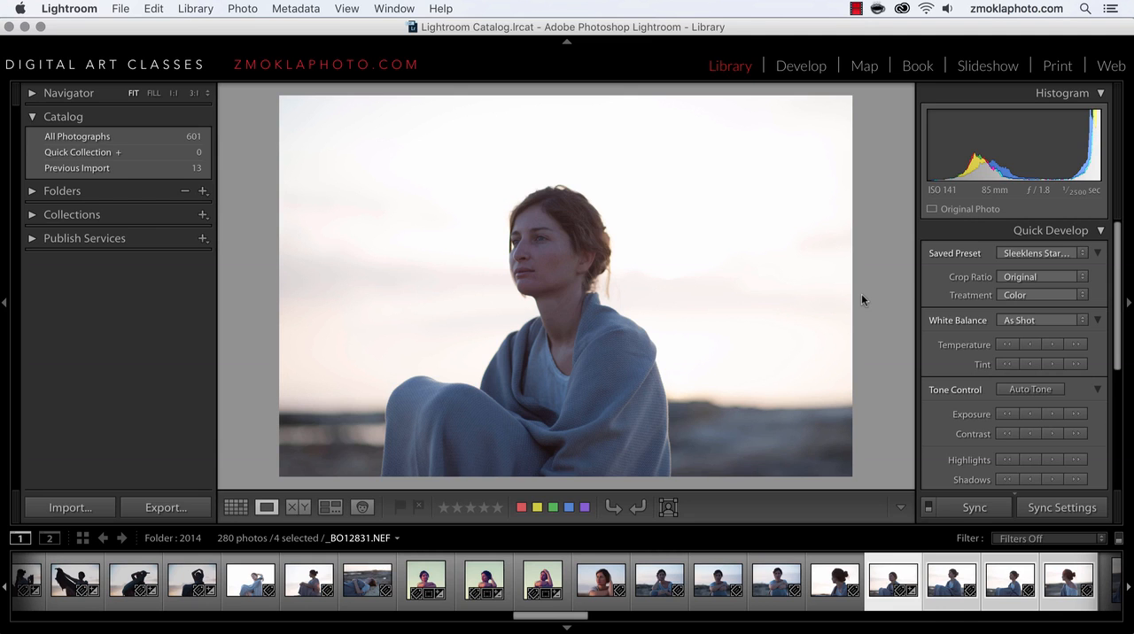
pyautogui.click(1034, 254)
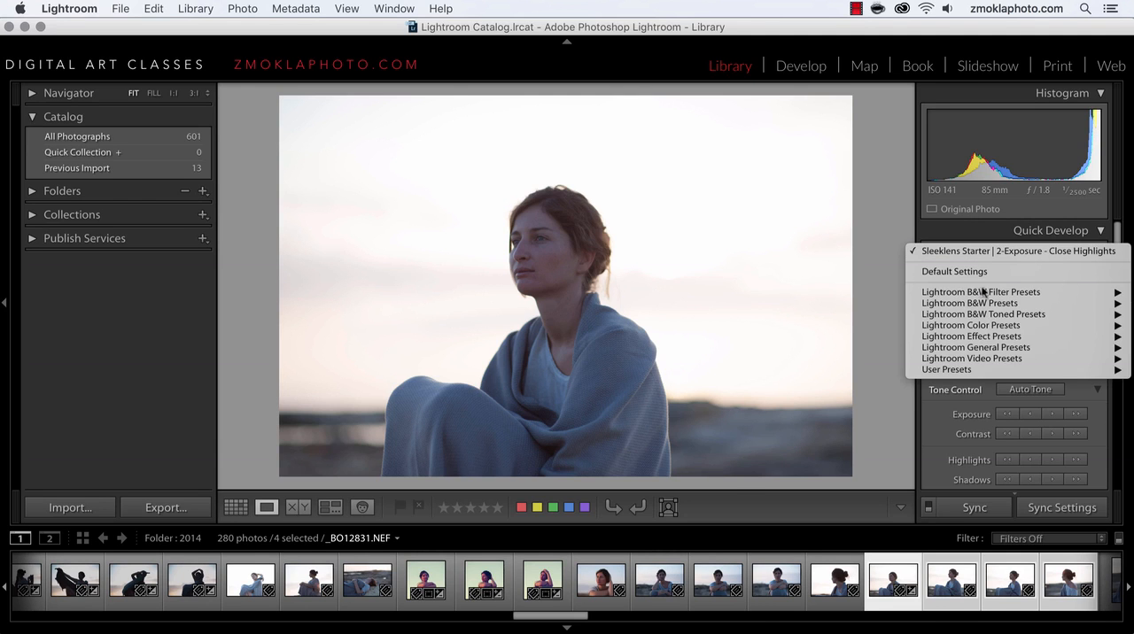
pyautogui.moveTo(969, 371)
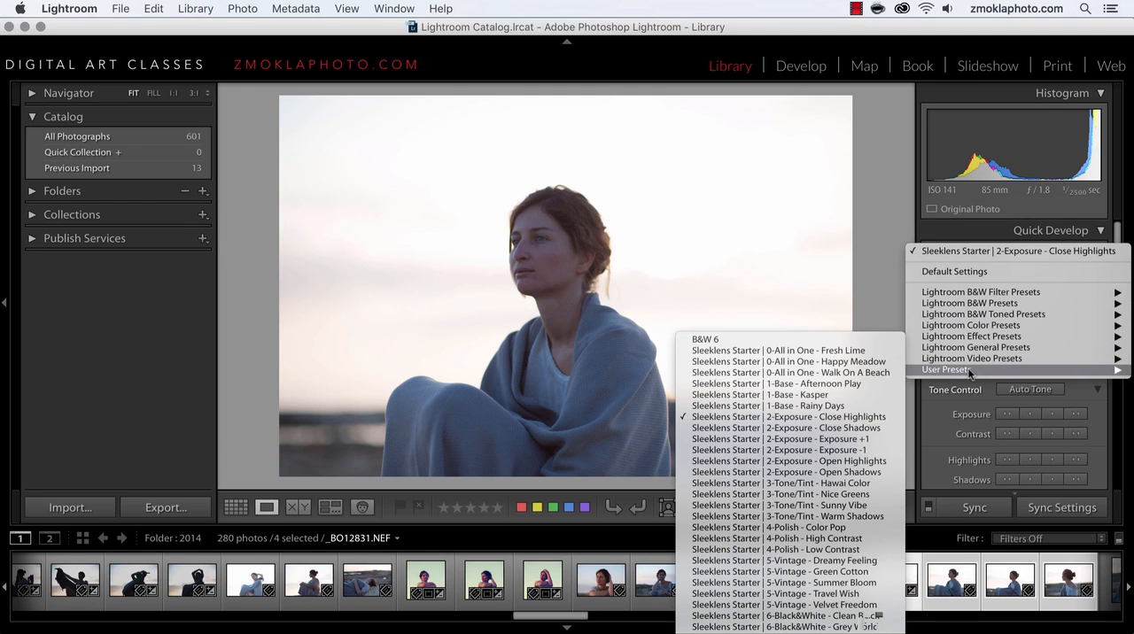
pyautogui.click(803, 395)
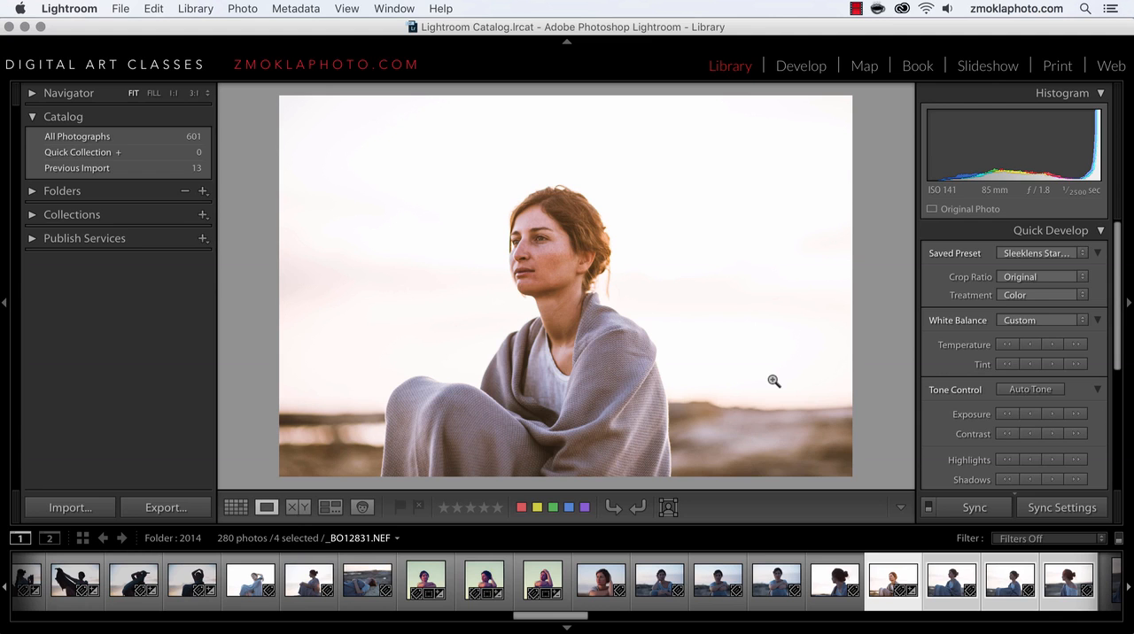
pyautogui.click(237, 508)
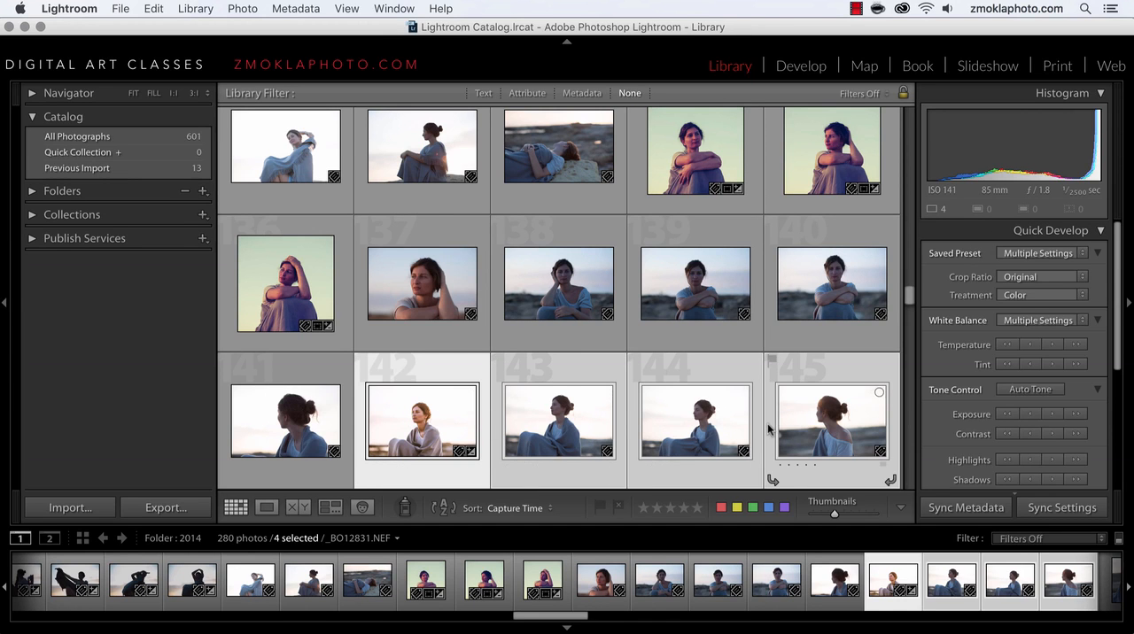
# Step: Select photos 151 through 155 and apply the user preset Sleeklens Starter | 6-Black&White - Grey World to all of them
pyautogui.scroll(-5, 768, 429)
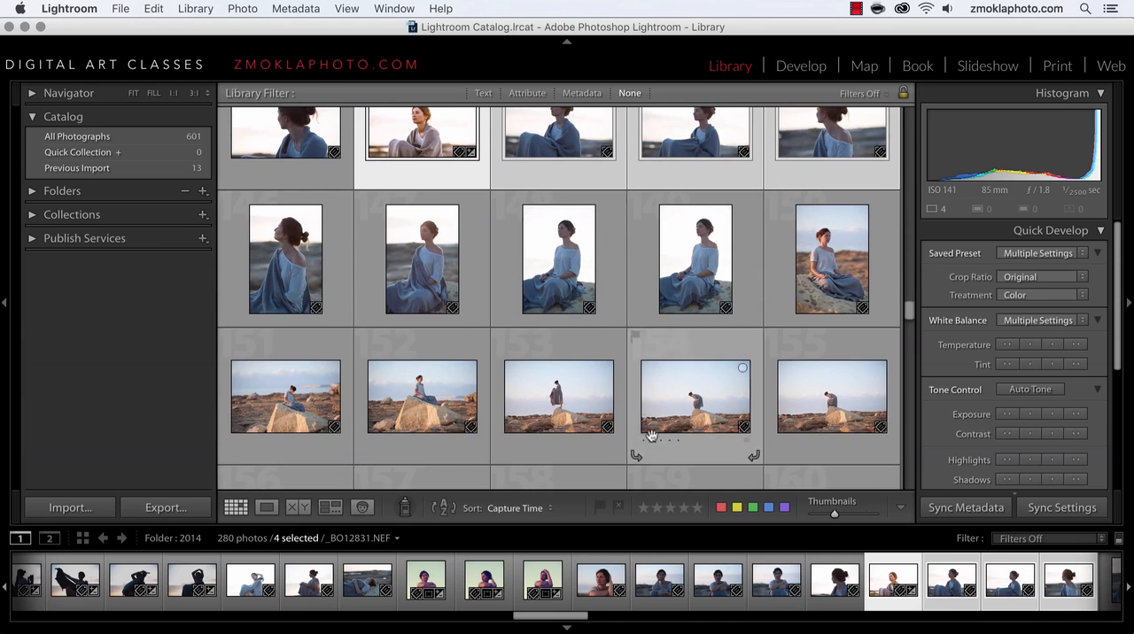
pyautogui.click(305, 431)
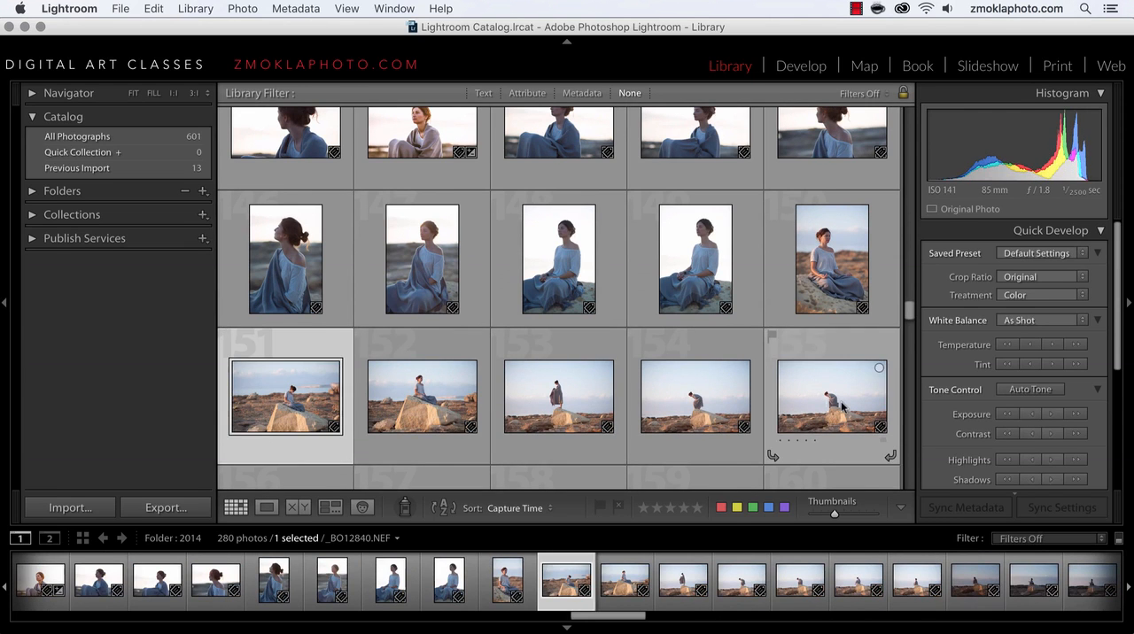
pyautogui.keyDown('shift'); pyautogui.click(842, 406); pyautogui.keyUp('shift')
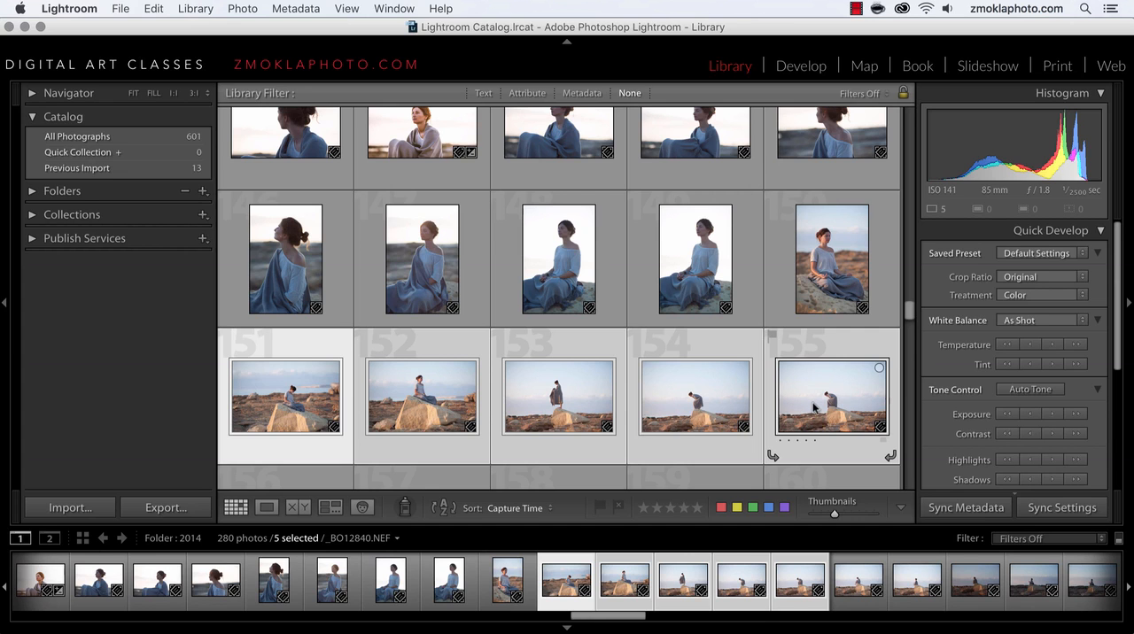
pyautogui.doubleClick(814, 407)
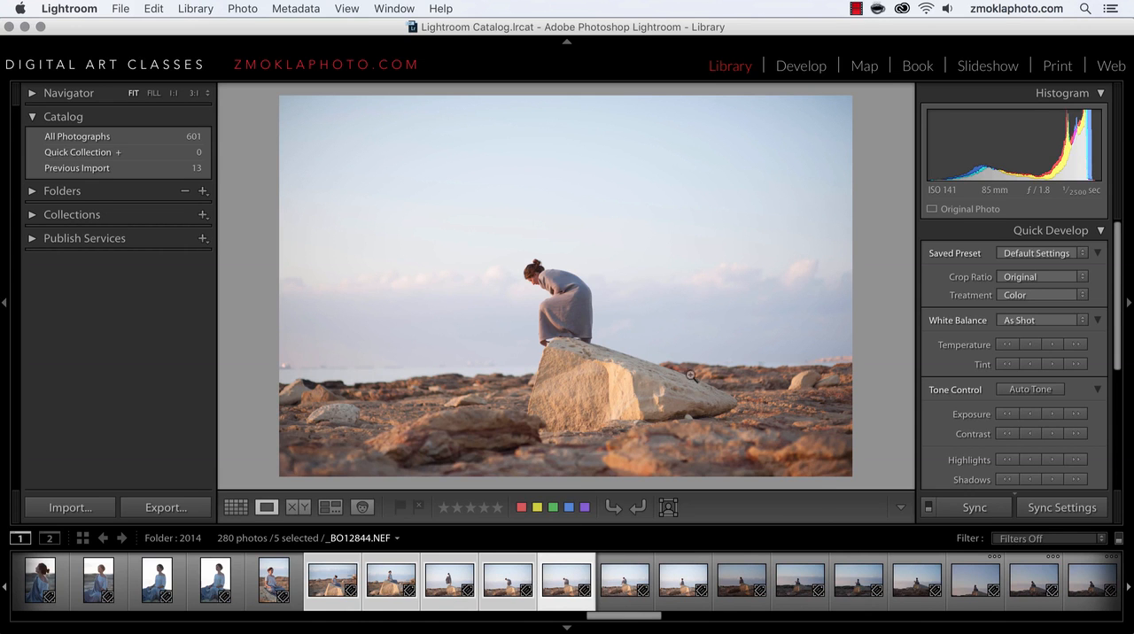
pyautogui.click(236, 506)
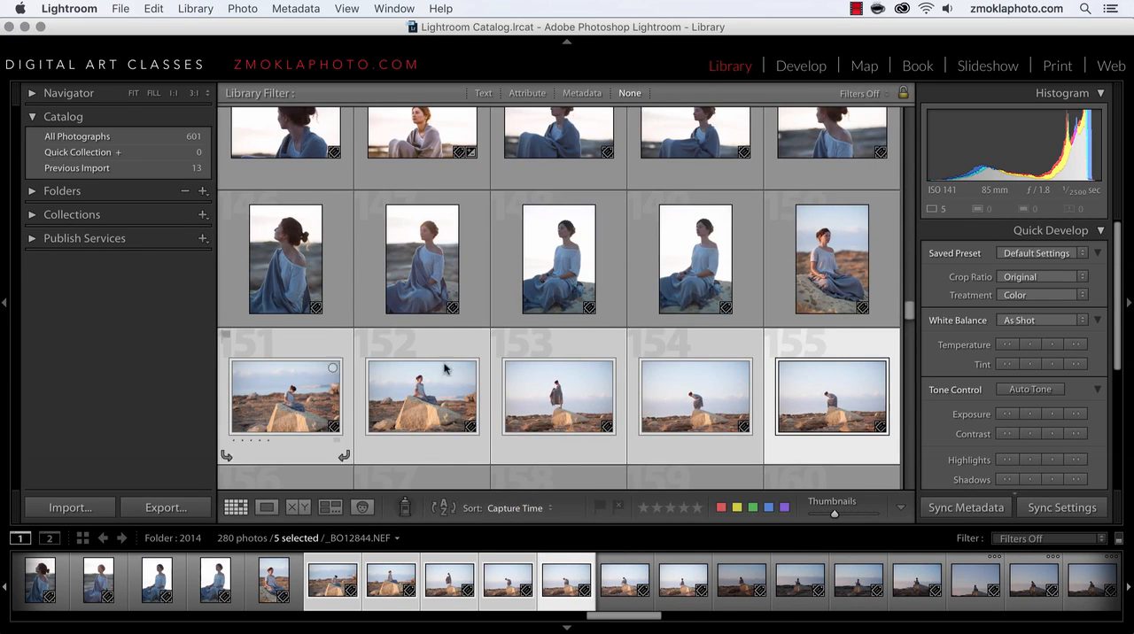
pyautogui.click(1041, 254)
pyautogui.moveTo(992, 351)
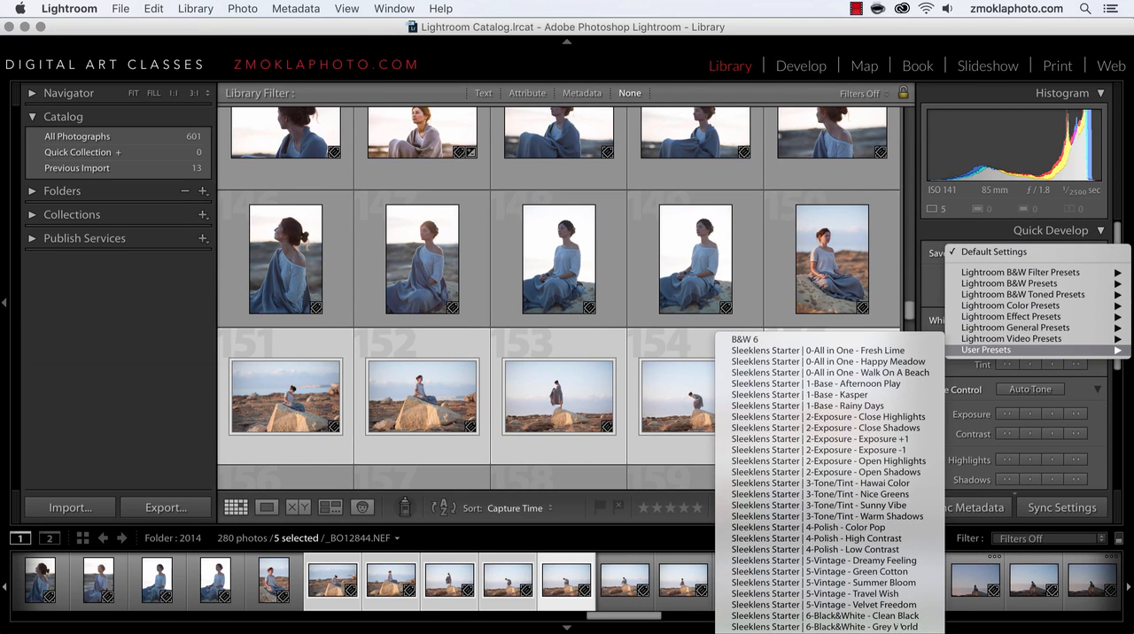
pyautogui.click(900, 625)
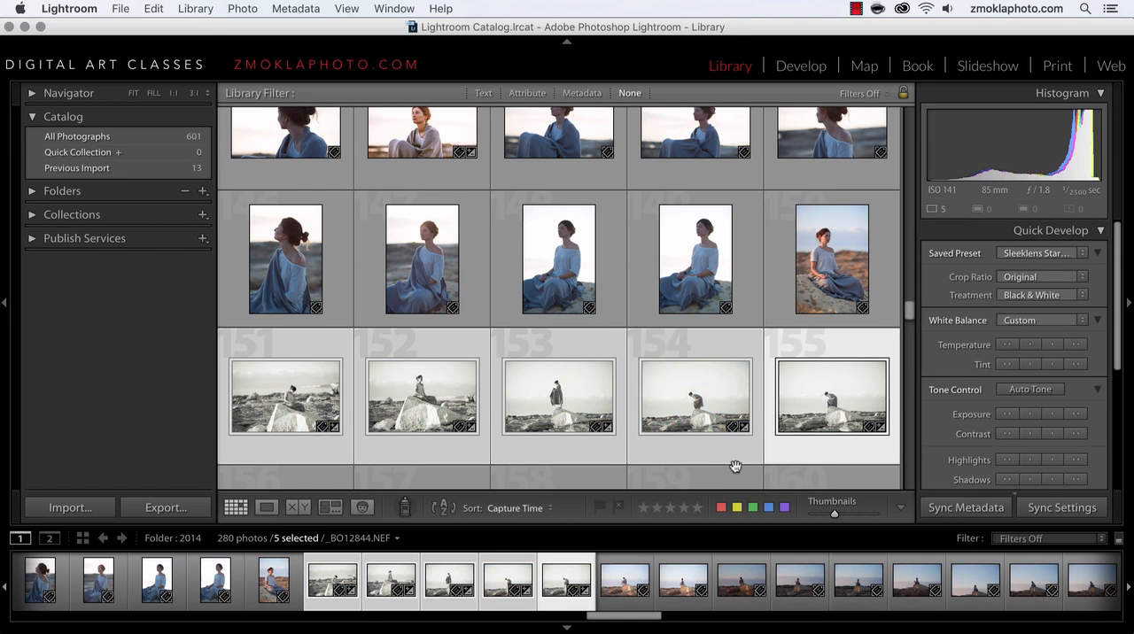
# Step: Review the black-and-white photos enlarged from photo 151 to 153 and hide the filmstrip
pyautogui.doubleClick(265, 398)
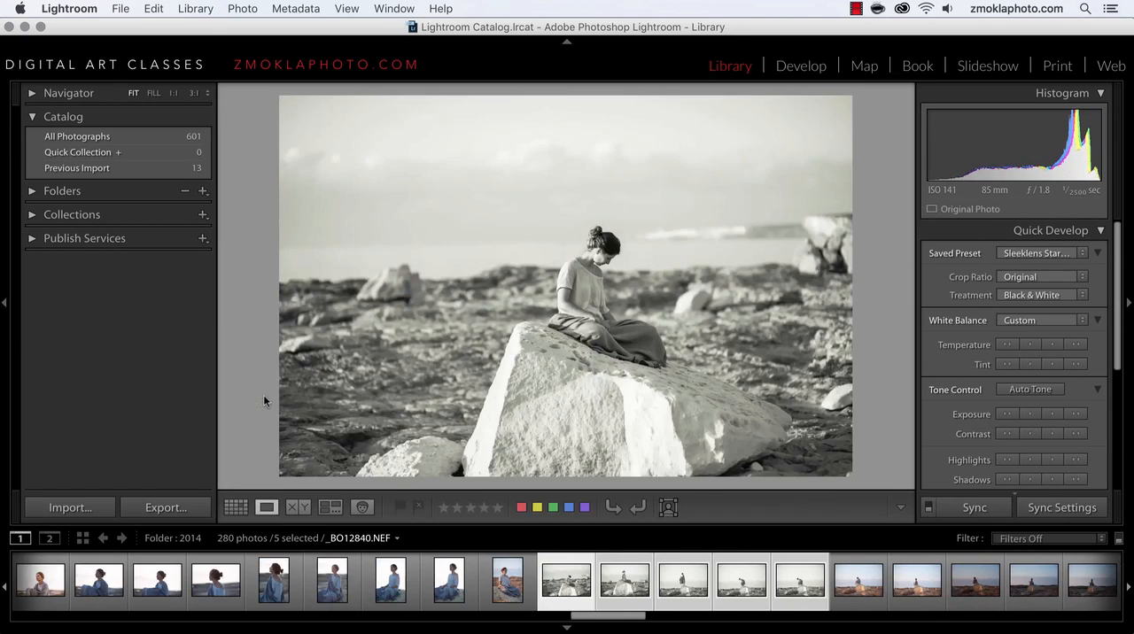
pyautogui.press('Right')
pyautogui.press('Right')
pyautogui.press('Right')
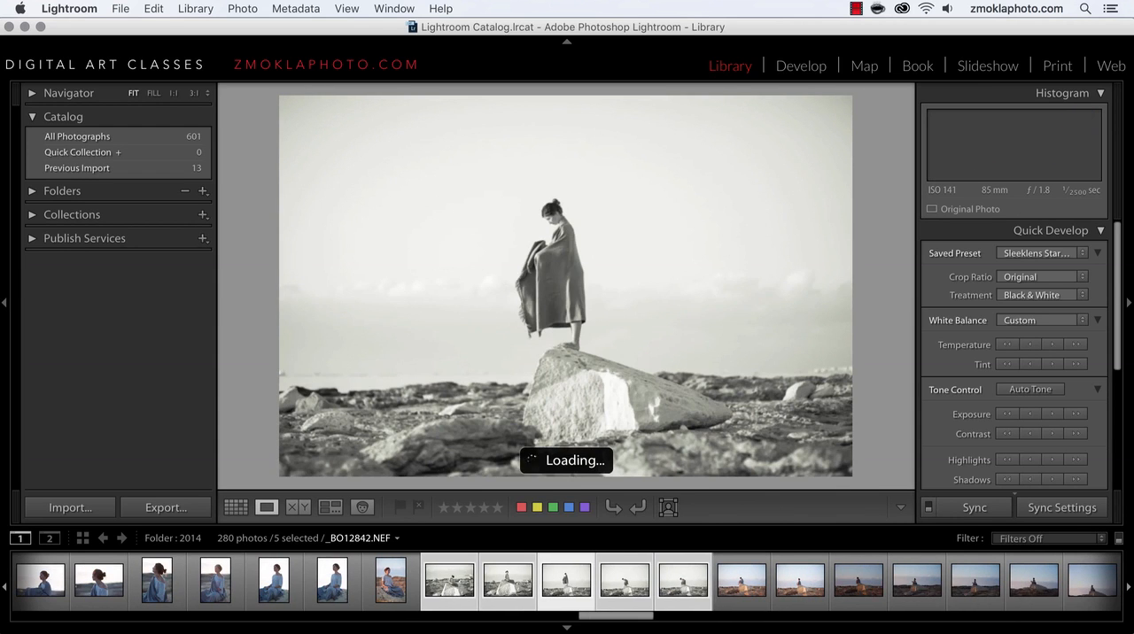
pyautogui.press('Left')
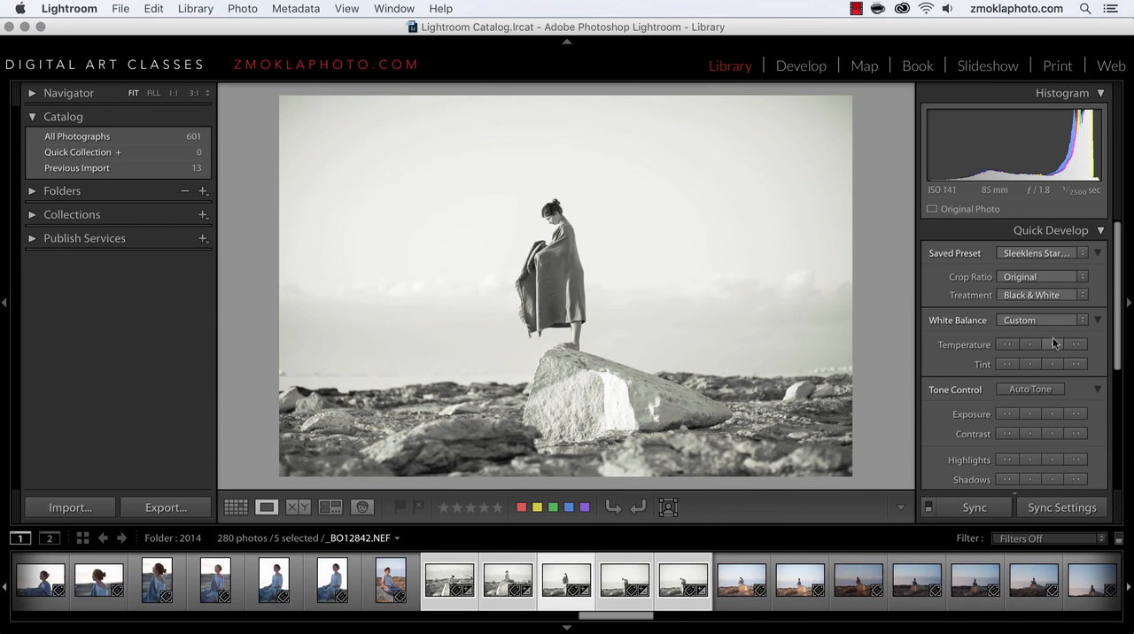
pyautogui.click(567, 629)
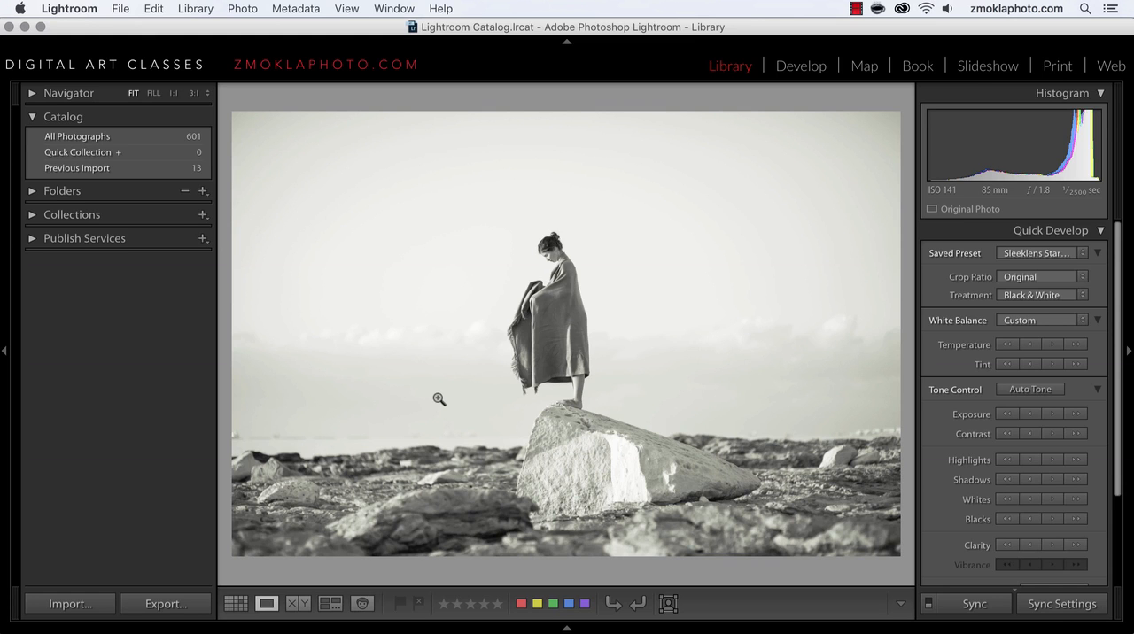
# Step: Return to the grid, check the remaining Quick Develop controls, and browse the catalog's thumbnails from the first photos through 165
pyautogui.click(235, 604)
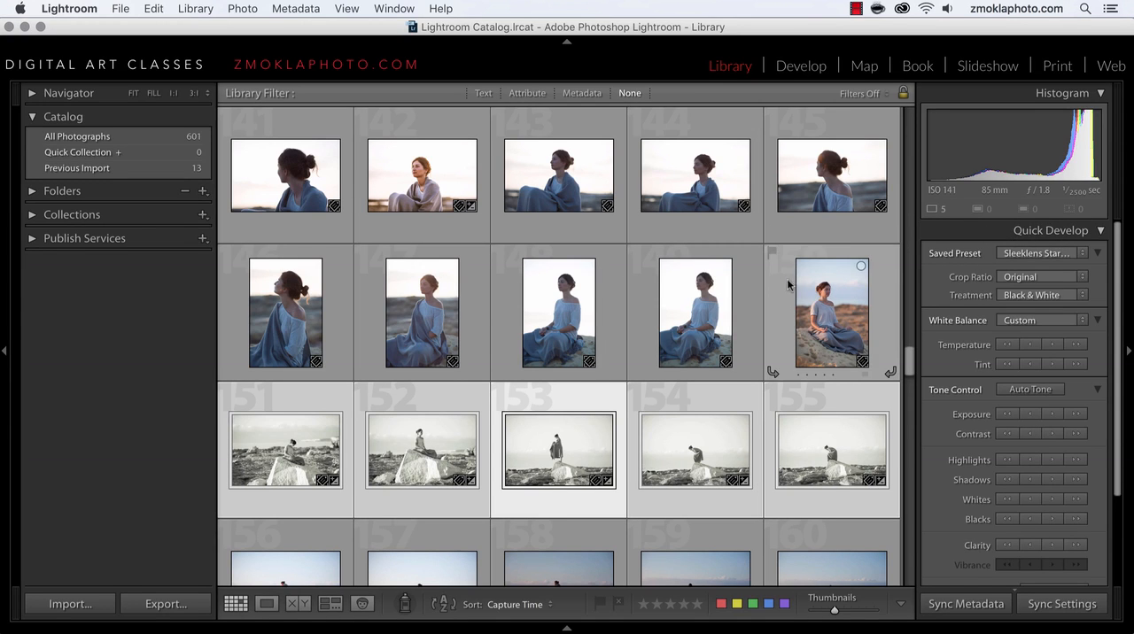
pyautogui.scroll(-5, 954, 282)
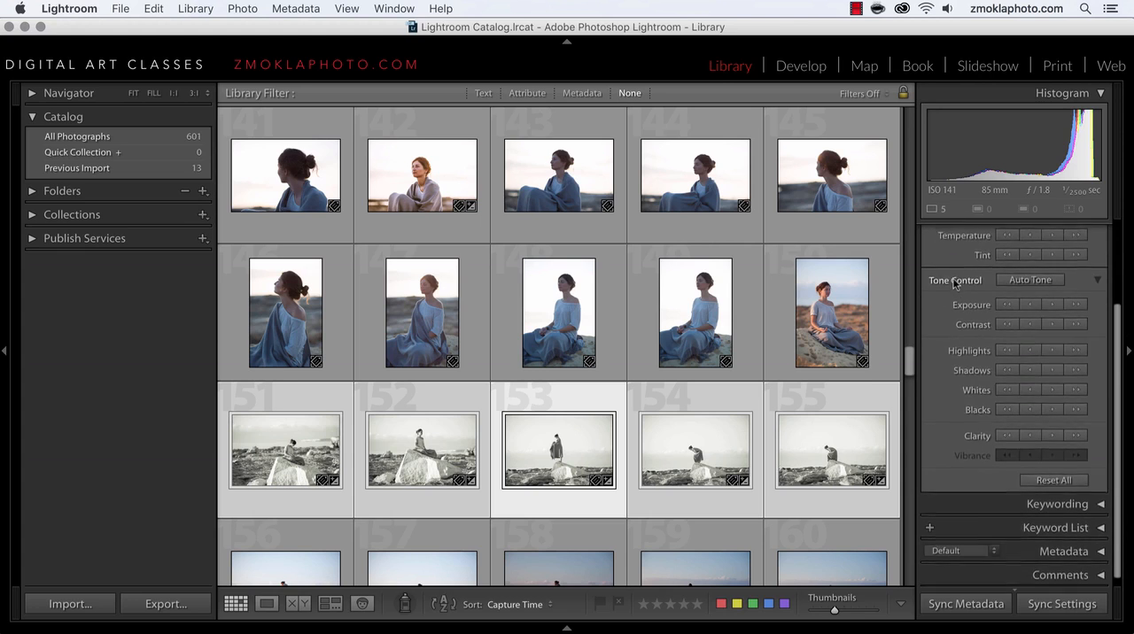
pyautogui.scroll(5, 954, 282)
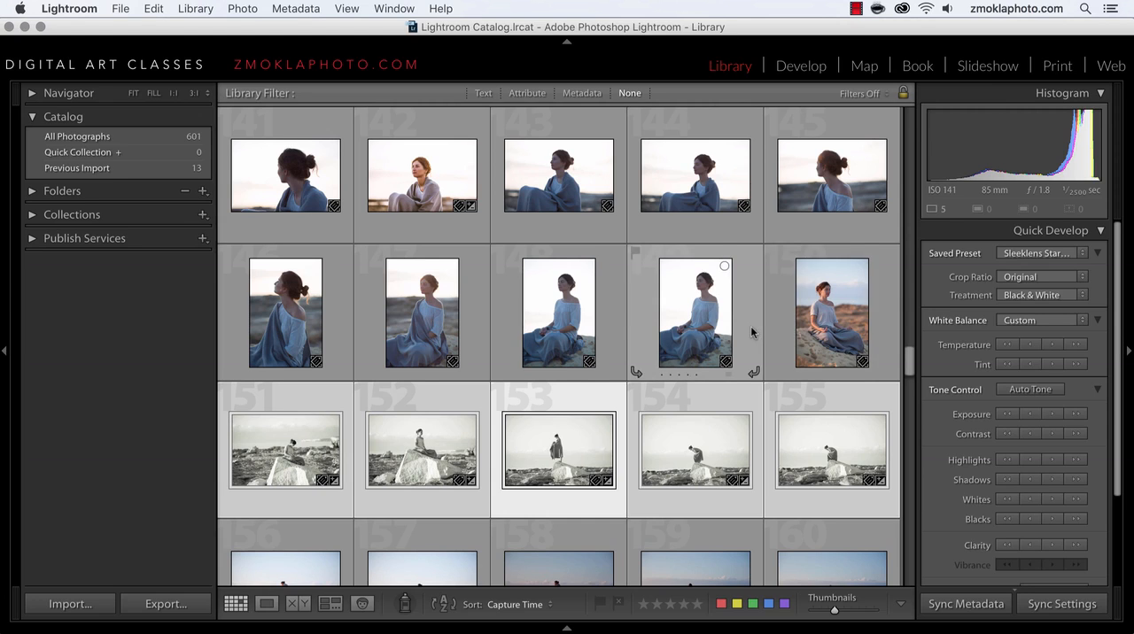
pyautogui.scroll(15, 751, 332)
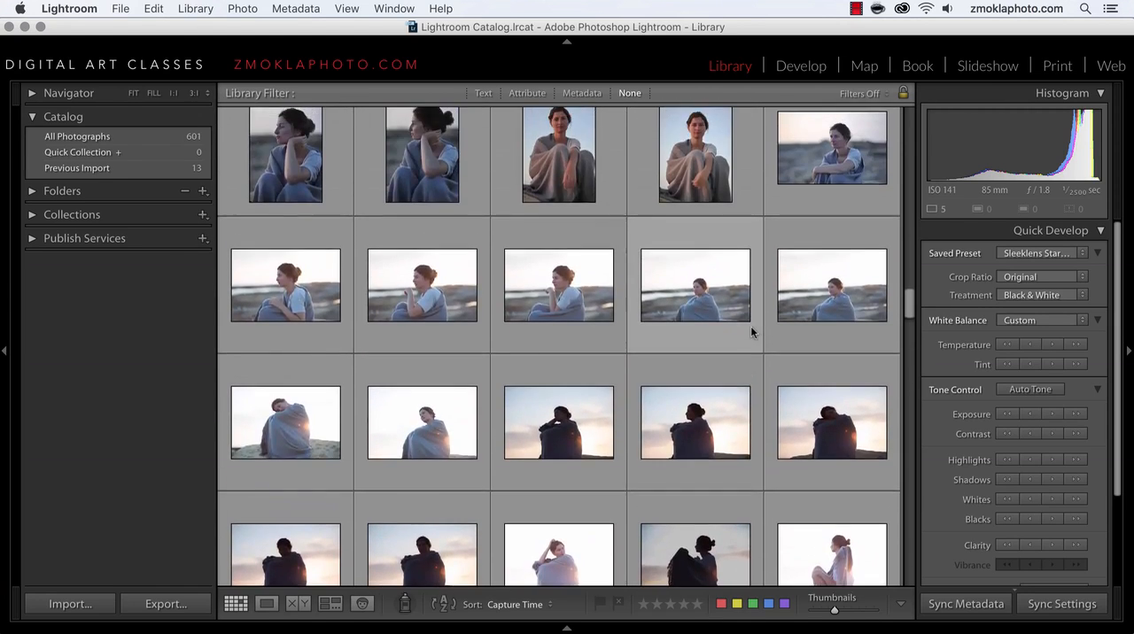
pyautogui.scroll(15, 752, 332)
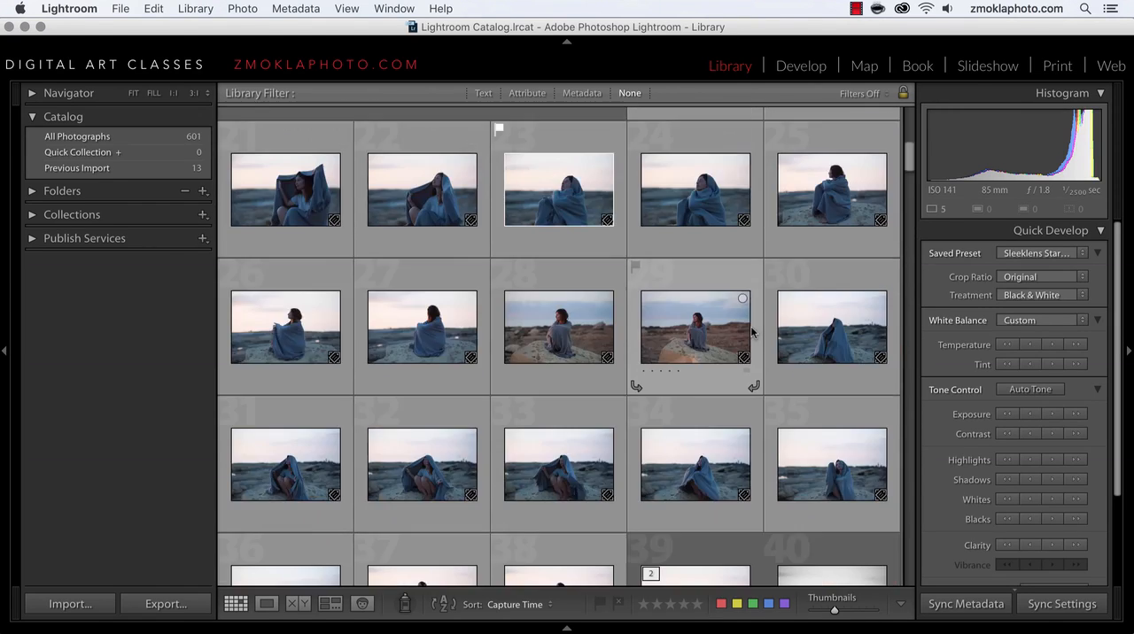
pyautogui.scroll(5, 751, 333)
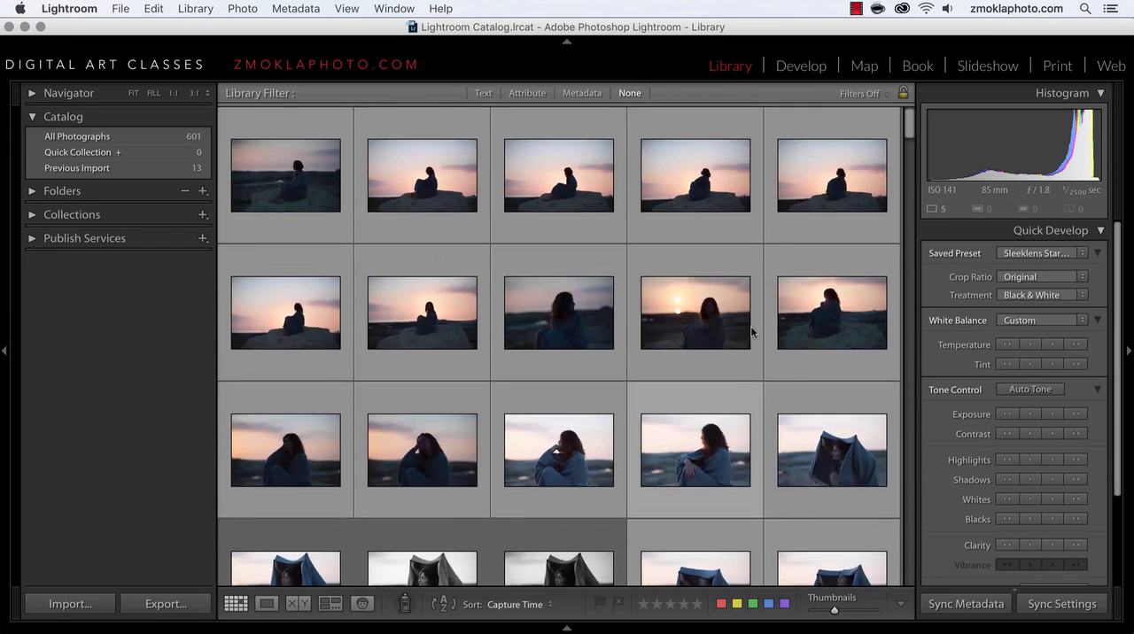
pyautogui.scroll(-10, 702, 325)
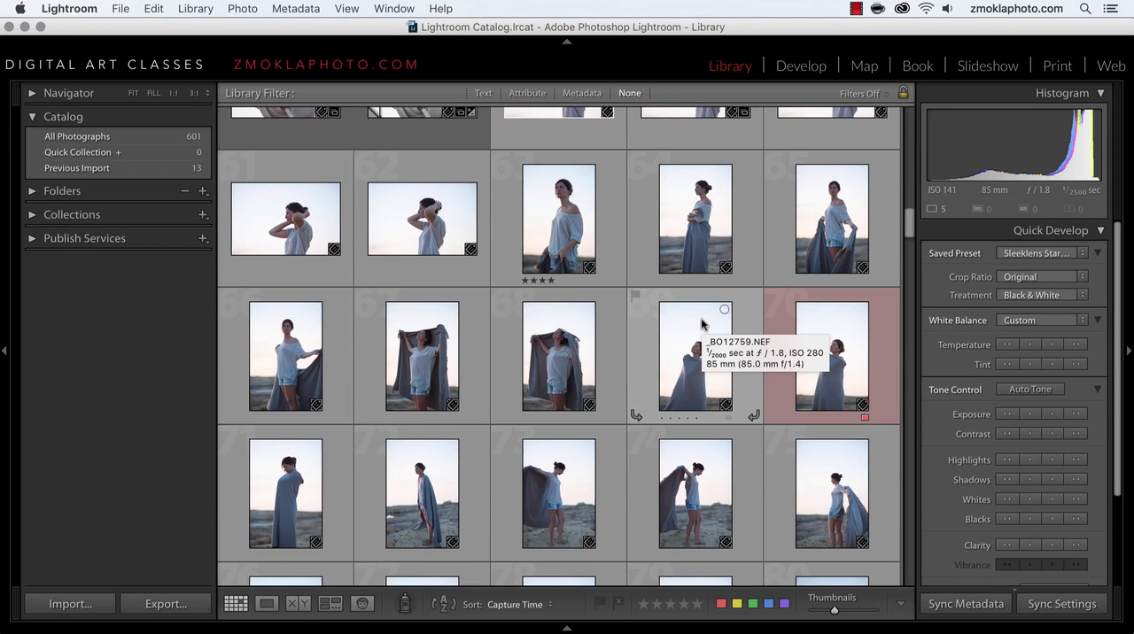
pyautogui.scroll(-10, 702, 325)
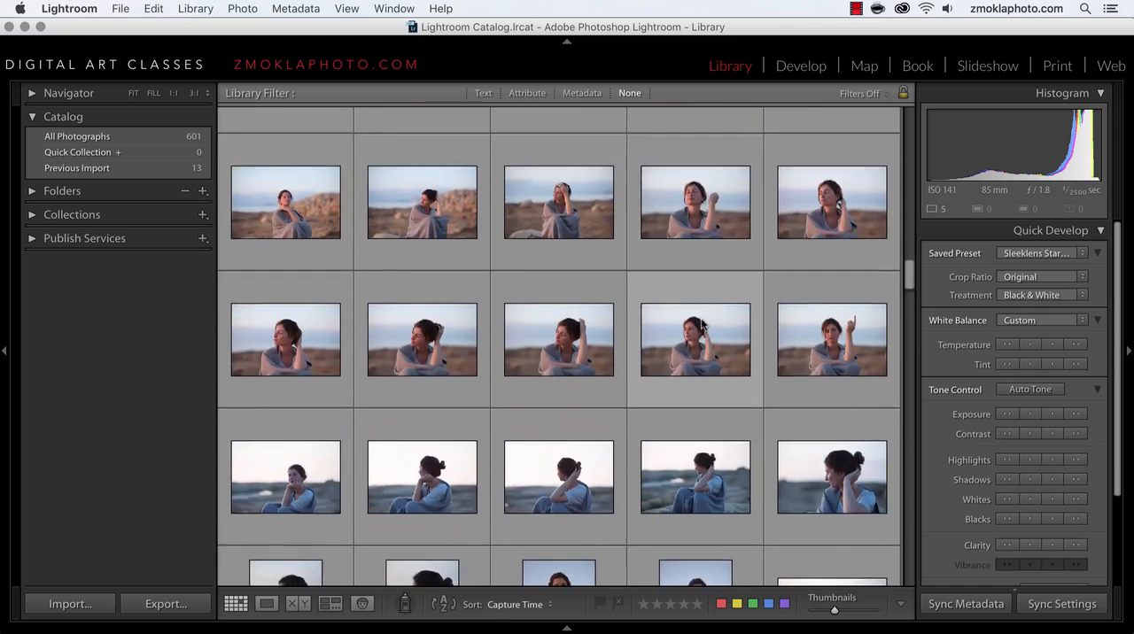
pyautogui.scroll(-10, 701, 325)
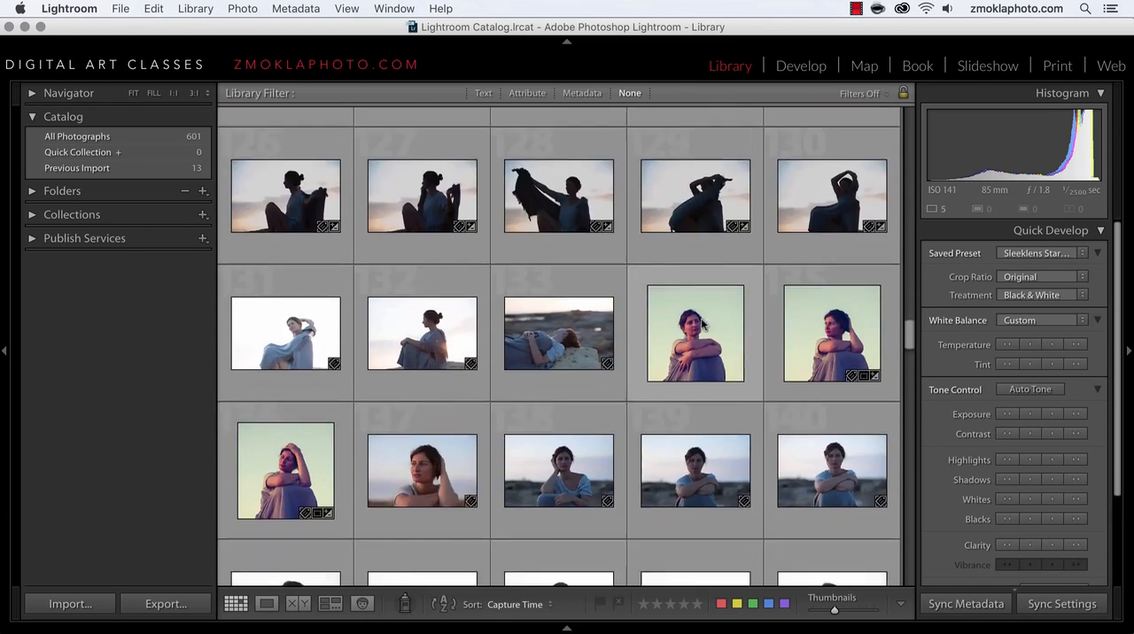
pyautogui.scroll(-10, 702, 325)
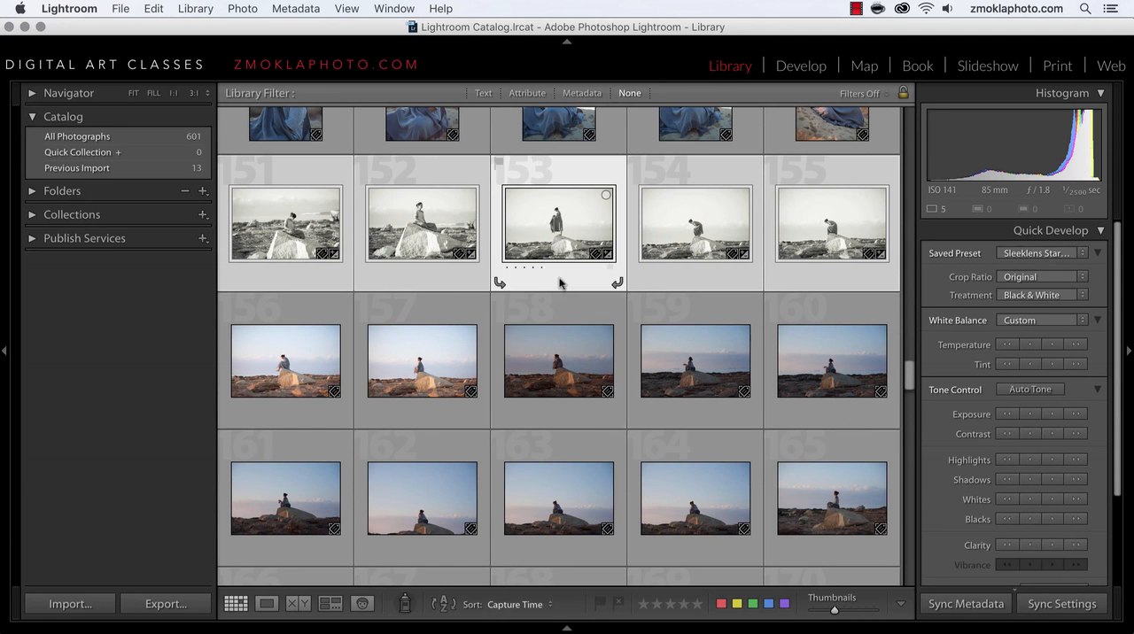
# Step: Open photo 152 enlarged and review the neighbouring selected black-and-white photos one by one
pyautogui.doubleClick(424, 242)
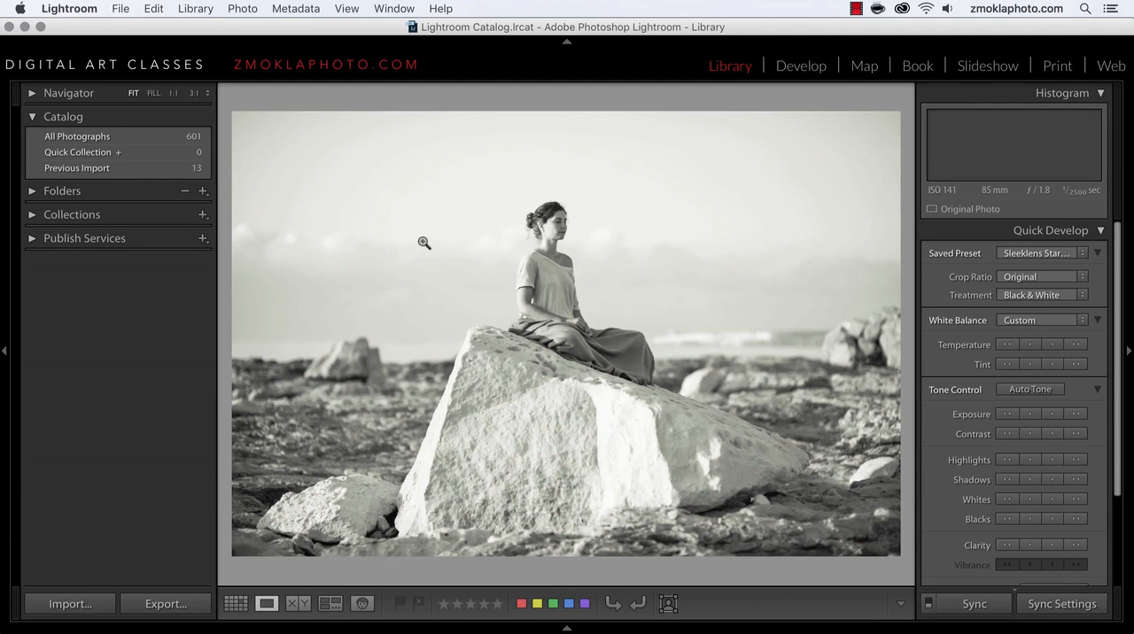
pyautogui.press('Left')
pyautogui.press('Left')
pyautogui.press('Left')
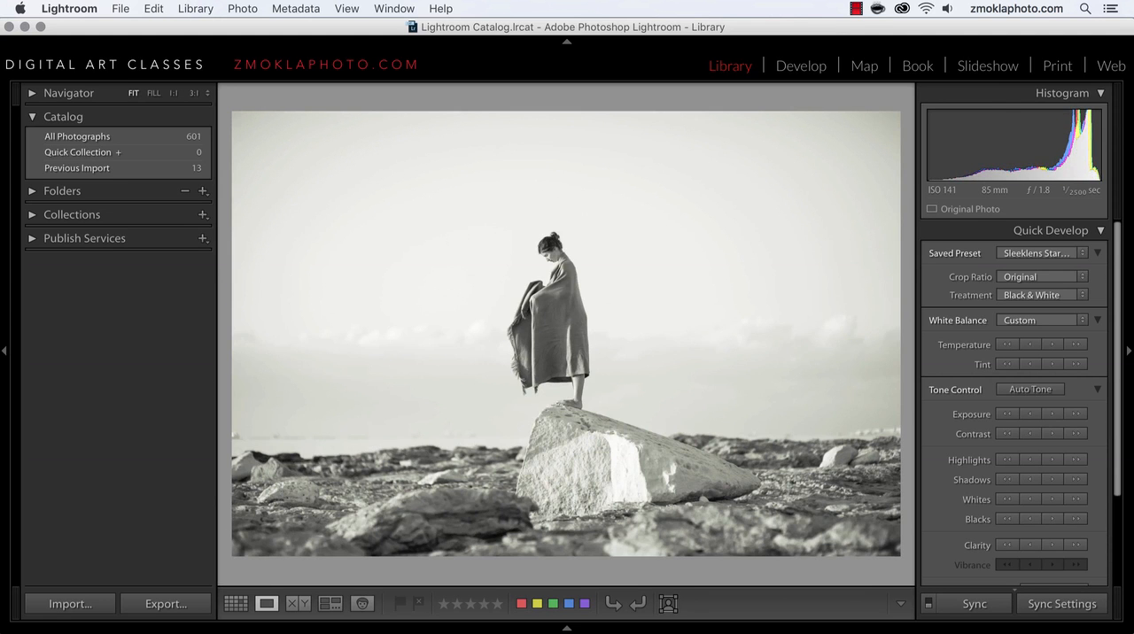
pyautogui.press('Left')
pyautogui.press('Right')
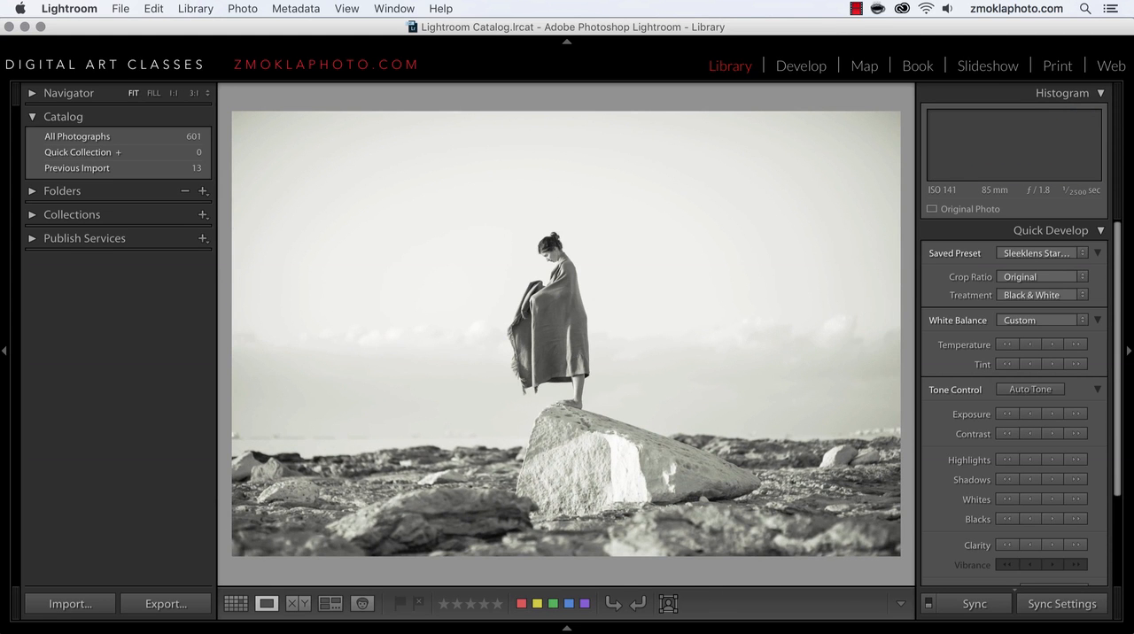
# Step: Start a full-screen impromptu slideshow of selected photos 151 through 155 and step forward and back through the images
pyautogui.press('super+Return')
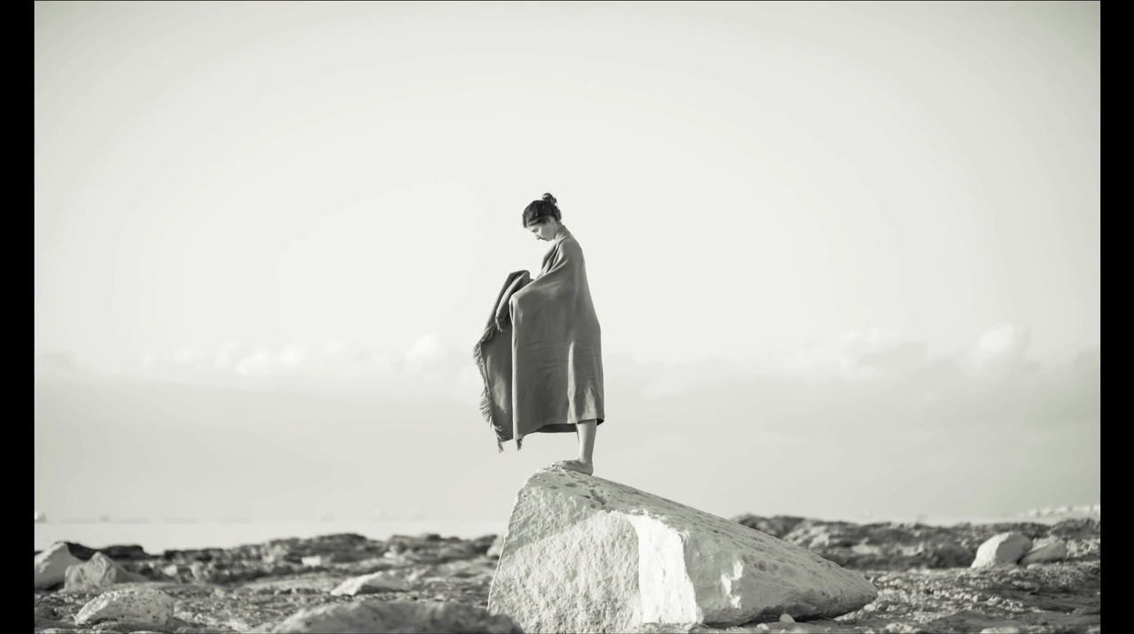
pyautogui.press('Right')
pyautogui.press('Right')
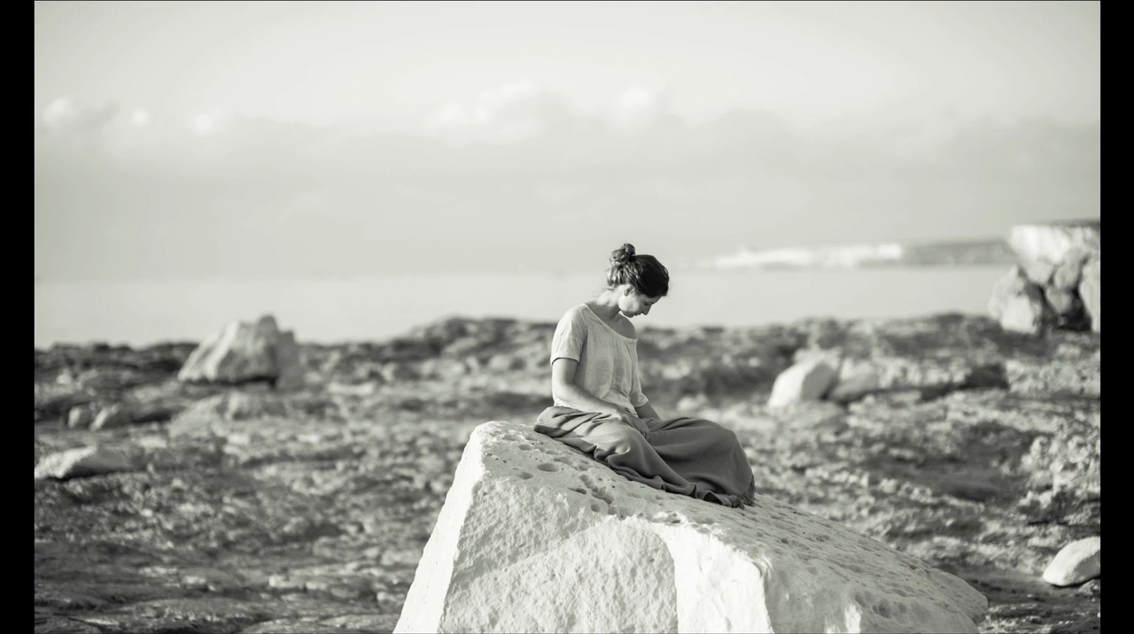
pyautogui.press('Right')
pyautogui.press('Right')
pyautogui.press('Right')
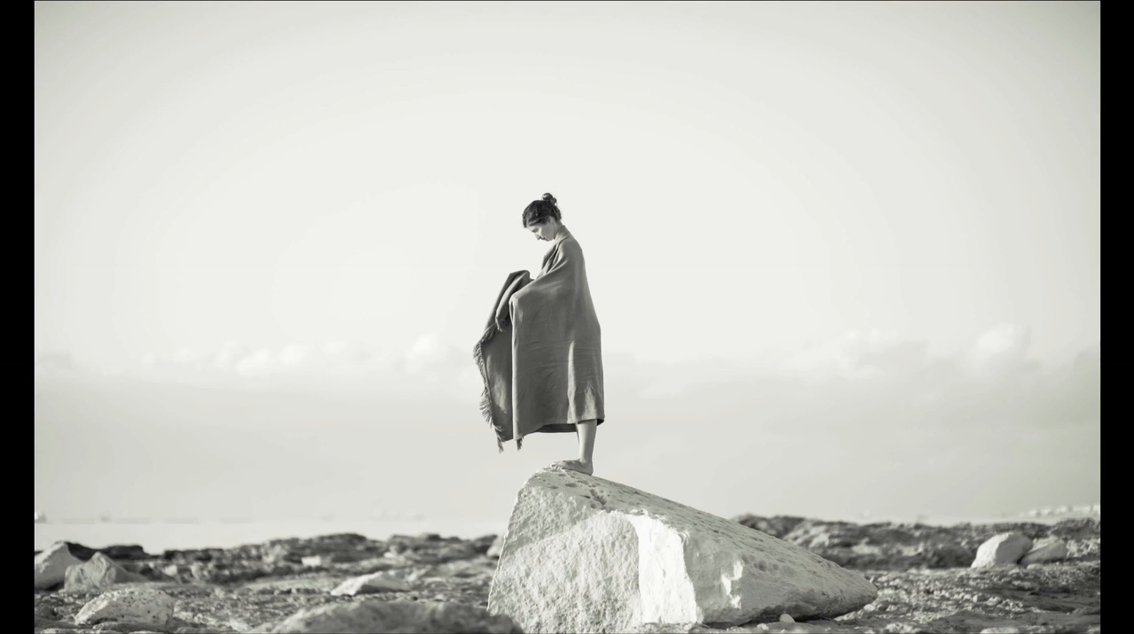
pyautogui.press('Left')
pyautogui.press('Left')
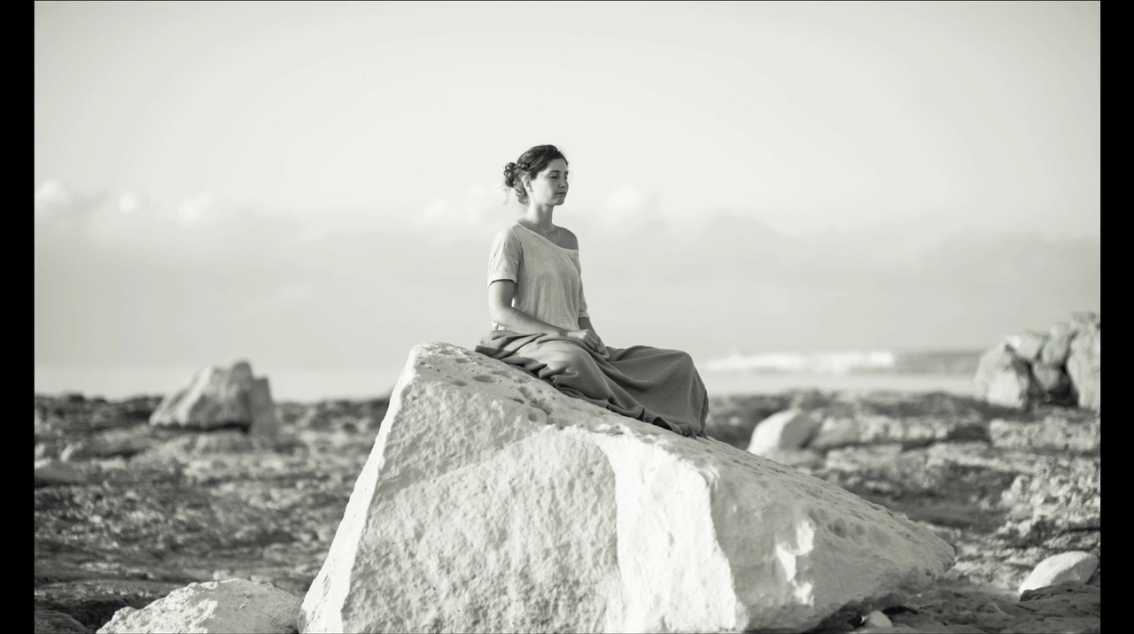